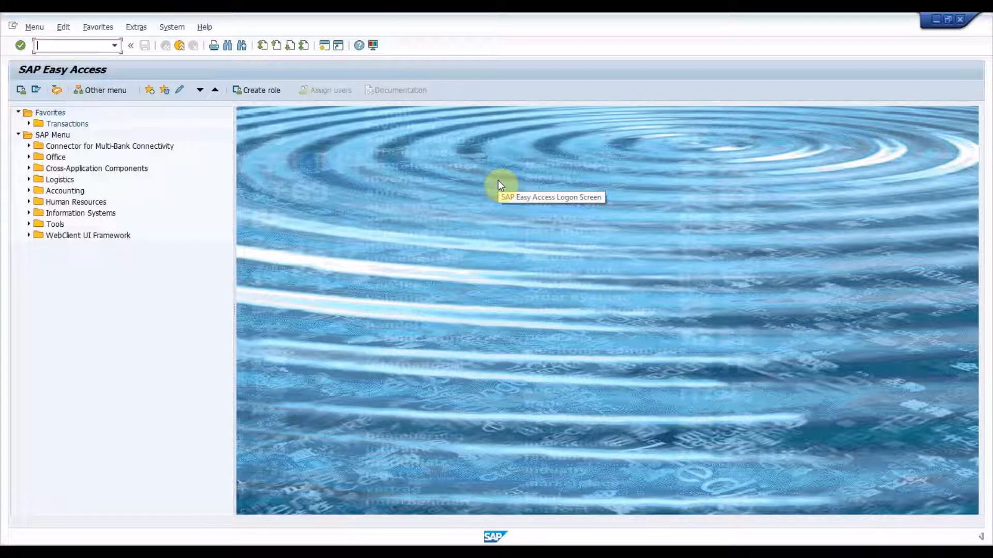
Step: Open transaction VOV6 and display the details of schedule line category NU
{"action": "type", "text": "VOV6"}
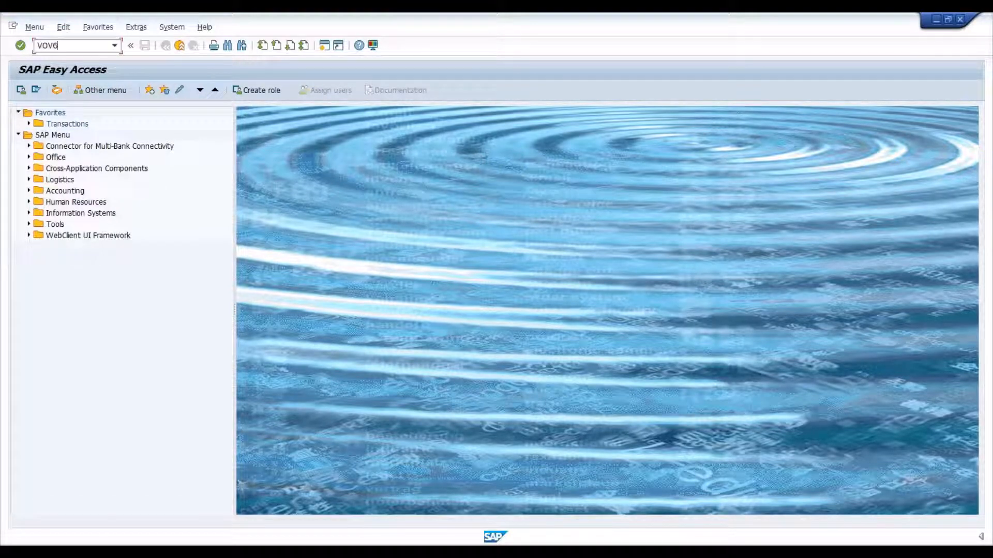
{"action": "key", "text": "Return"}
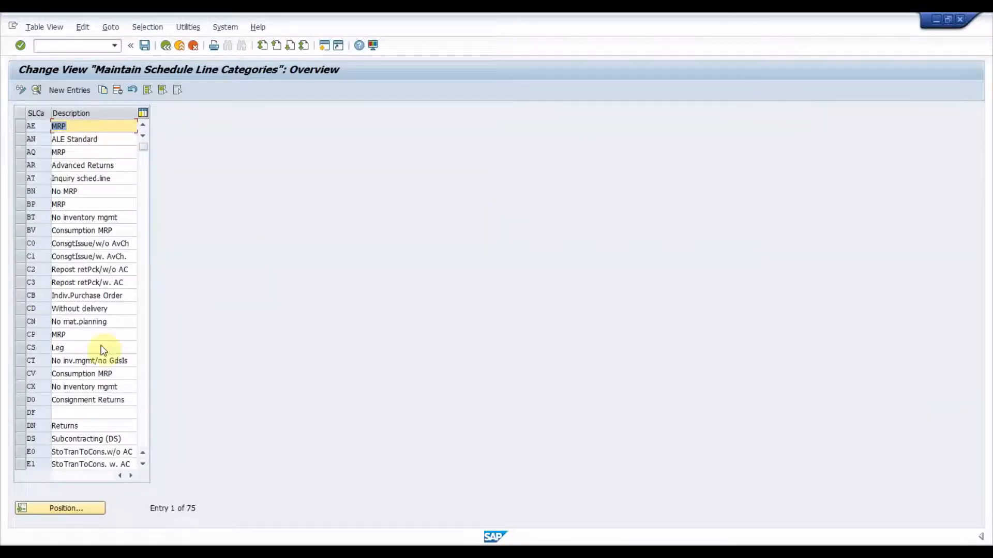
{"action": "left_click", "coordinate": [45, 508]}
{"action": "type", "text": "NU"}
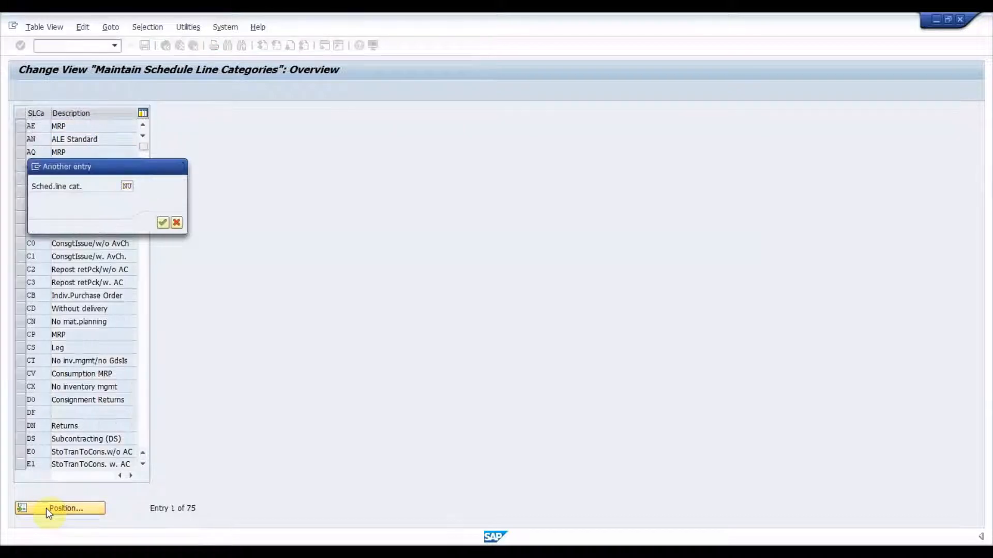
{"action": "key", "text": "Return"}
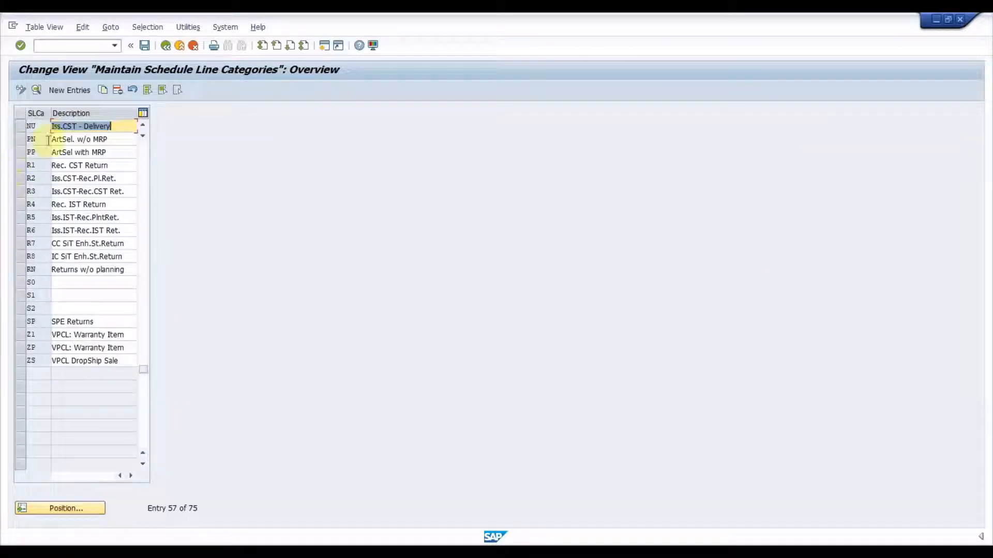
{"action": "left_click", "coordinate": [20, 128]}
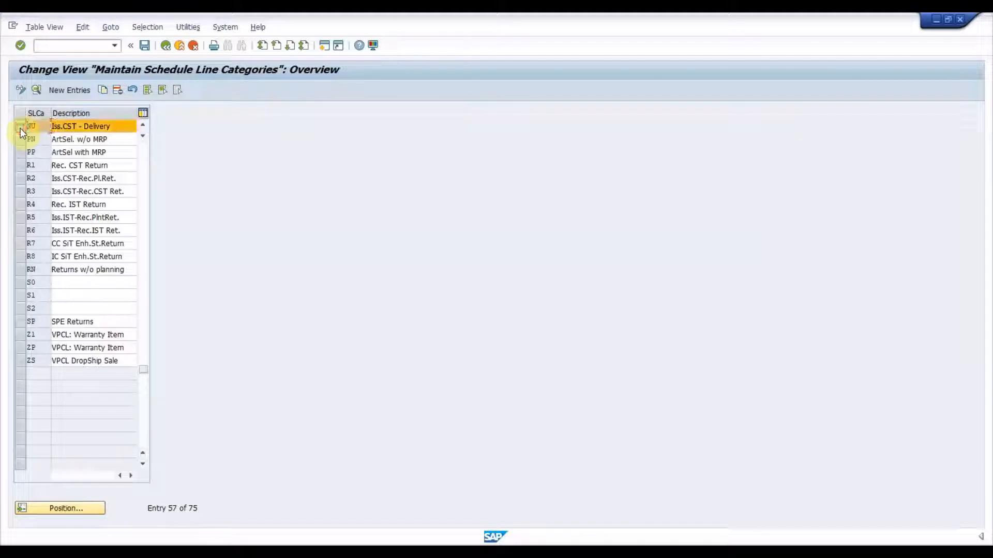
{"action": "left_click", "coordinate": [37, 89]}
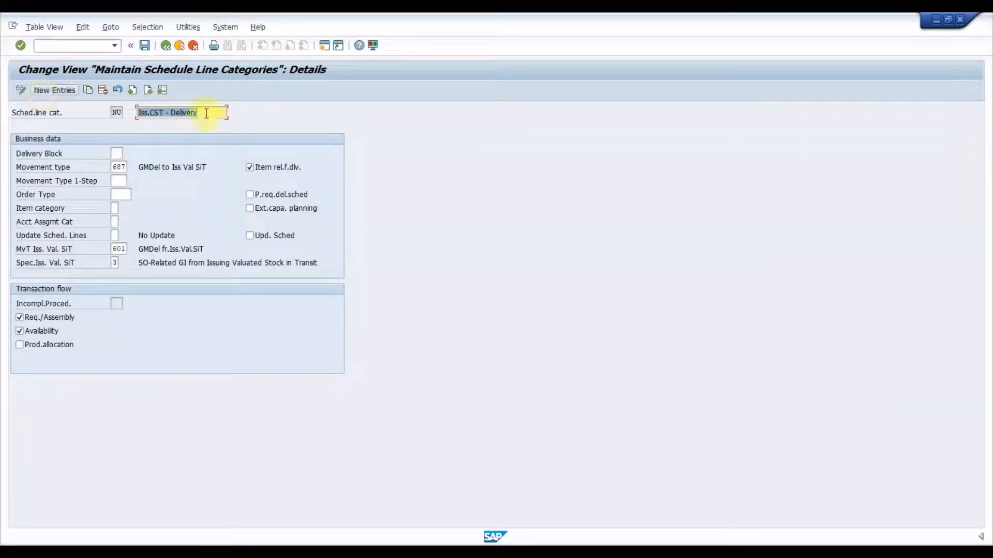
Step: Review the description, movement type and issuing valuated stock-in-transit movement type of schedule line category NU
{"action": "left_click", "coordinate": [206, 113]}
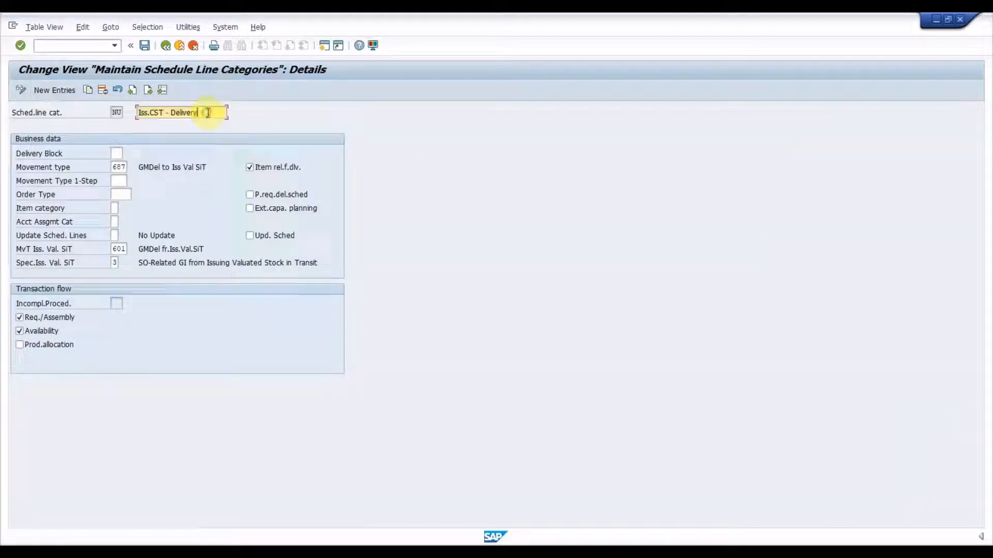
{"action": "double_click", "coordinate": [116, 167]}
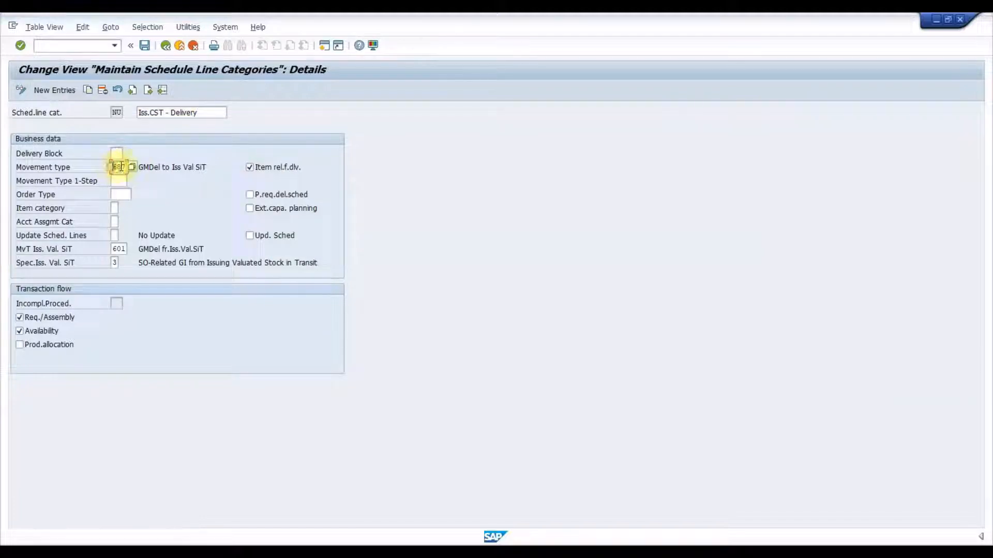
{"action": "left_click", "coordinate": [148, 166]}
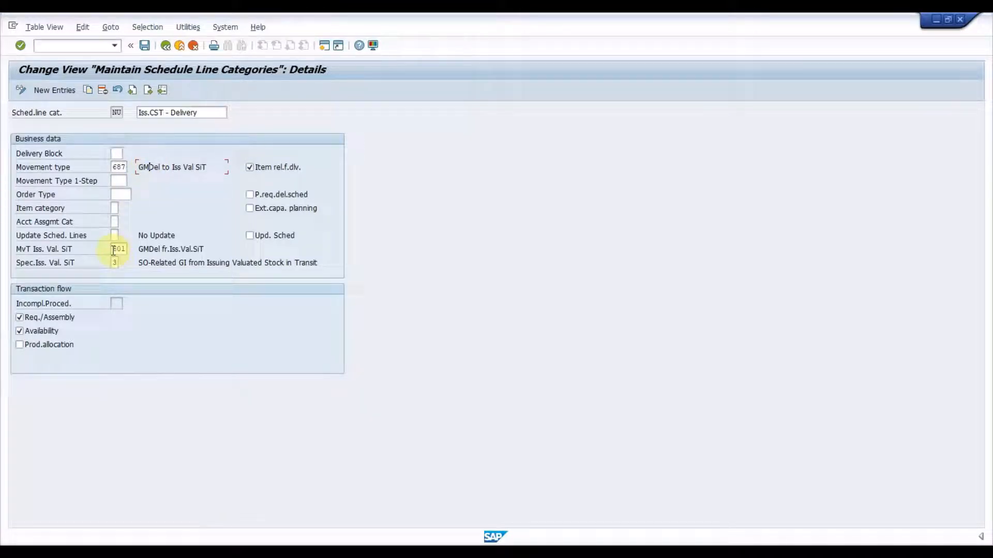
{"action": "left_click", "coordinate": [157, 249]}
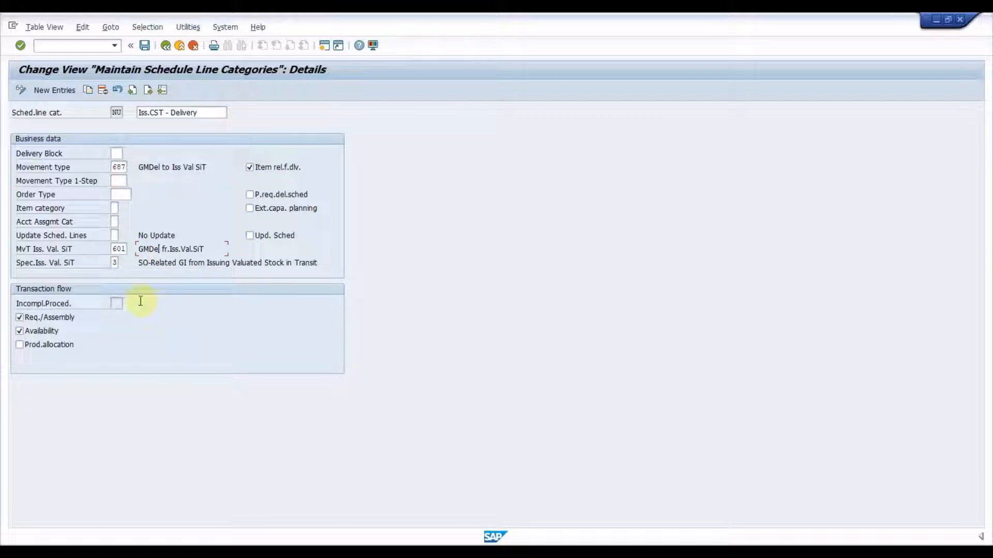
Step: Look through the possible values for the Spec.Iss. Val. SiT setting, highlight entry 3, and close the list
{"action": "left_click", "coordinate": [120, 264]}
{"action": "left_click", "coordinate": [123, 263]}
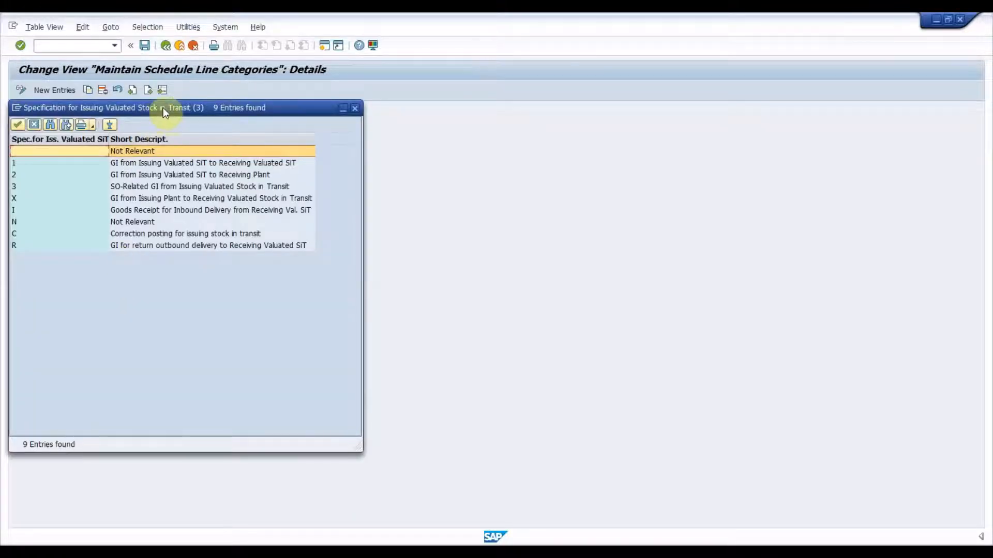
{"action": "left_click_drag", "start_coordinate": [163, 108], "coordinate": [264, 281]}
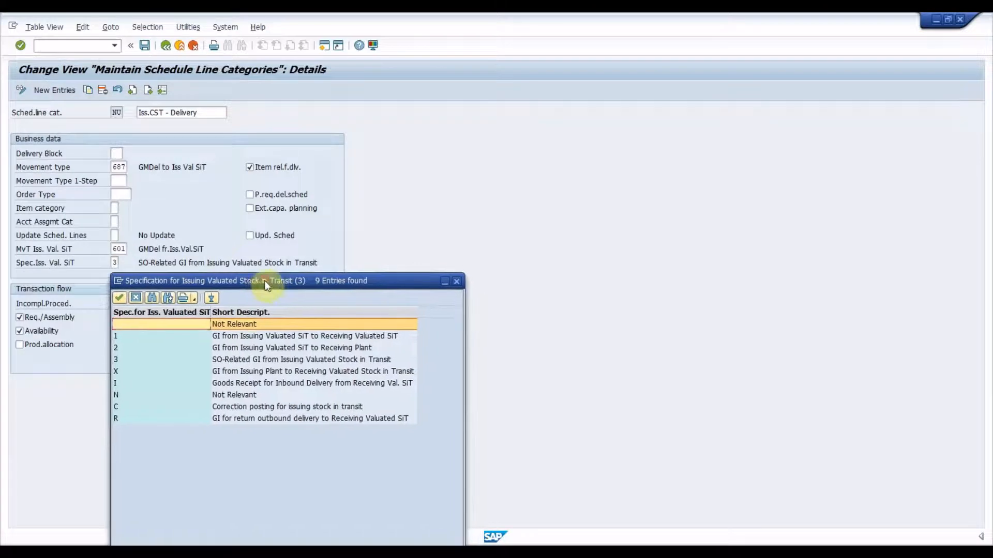
{"action": "left_click", "coordinate": [226, 357]}
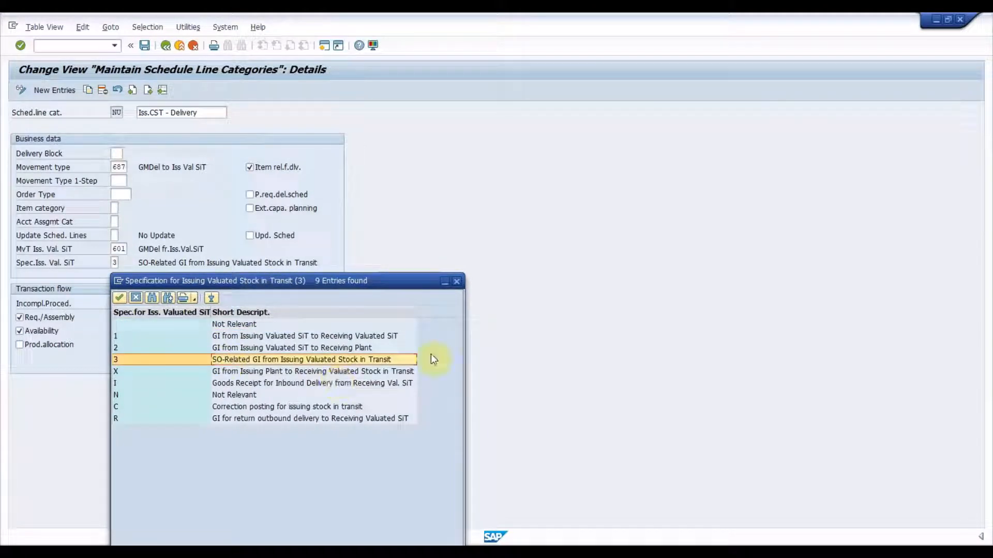
{"action": "left_click", "coordinate": [458, 281]}
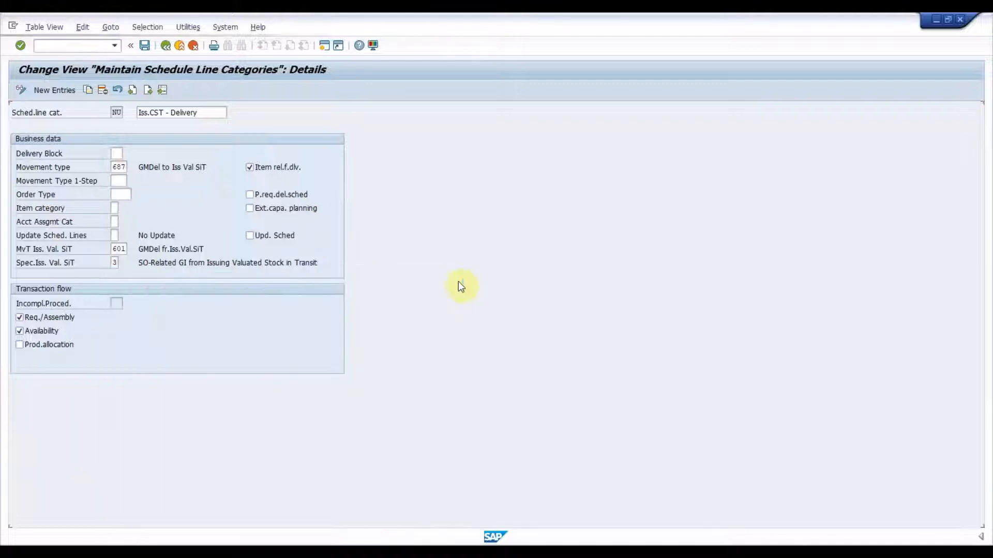
Step: Leave schedule line category maintenance and open transaction VOV7 for item categories
{"action": "left_click", "coordinate": [96, 45]}
{"action": "type", "text": "/n"}
{"action": "key", "text": "Return"}
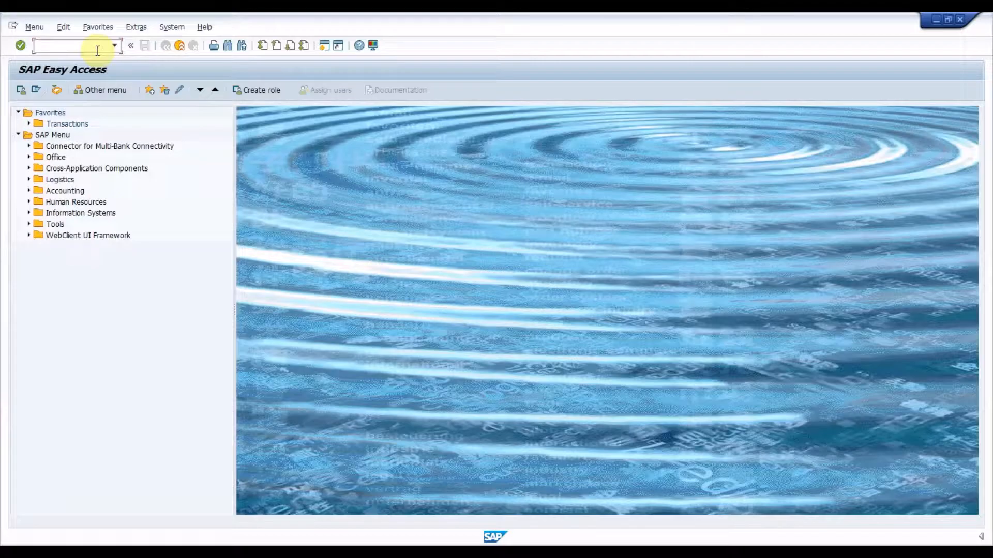
{"action": "type", "text": "VOV7"}
{"action": "key", "text": "Return"}
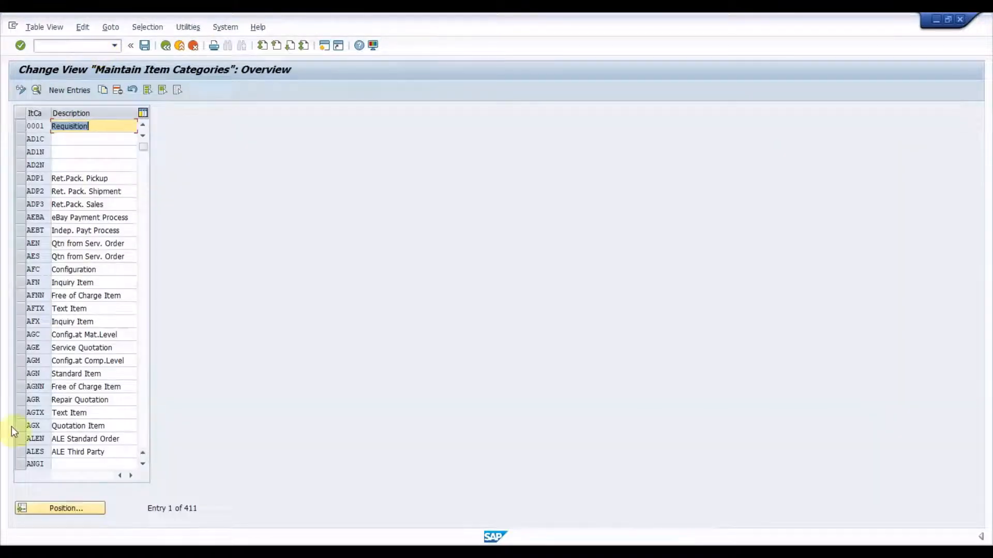
Step: Locate item category NCCU in the list and display its details
{"action": "left_click", "coordinate": [66, 511]}
{"action": "type", "text": "N"}
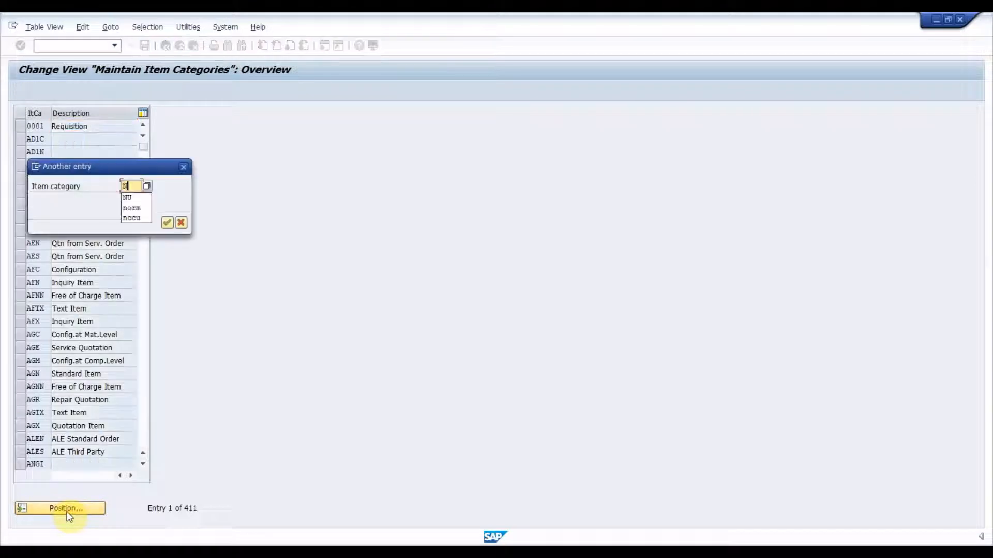
{"action": "type", "text": "CCU"}
{"action": "key", "text": "Return"}
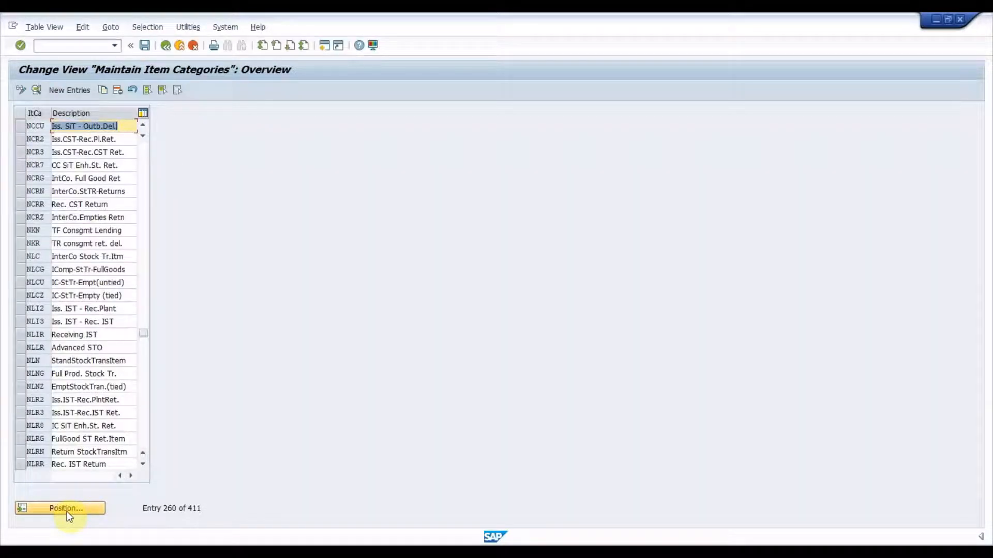
{"action": "left_click", "coordinate": [124, 126]}
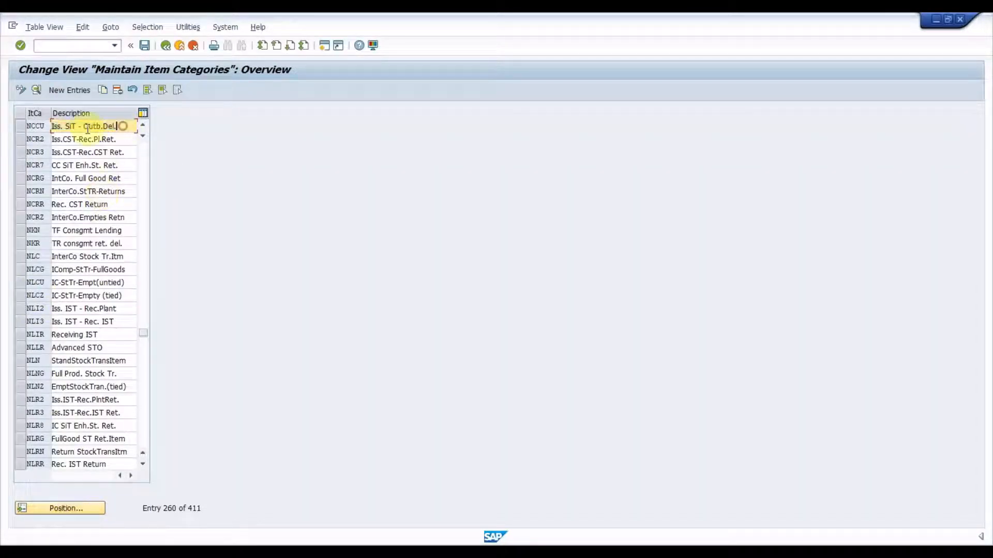
{"action": "left_click", "coordinate": [17, 126]}
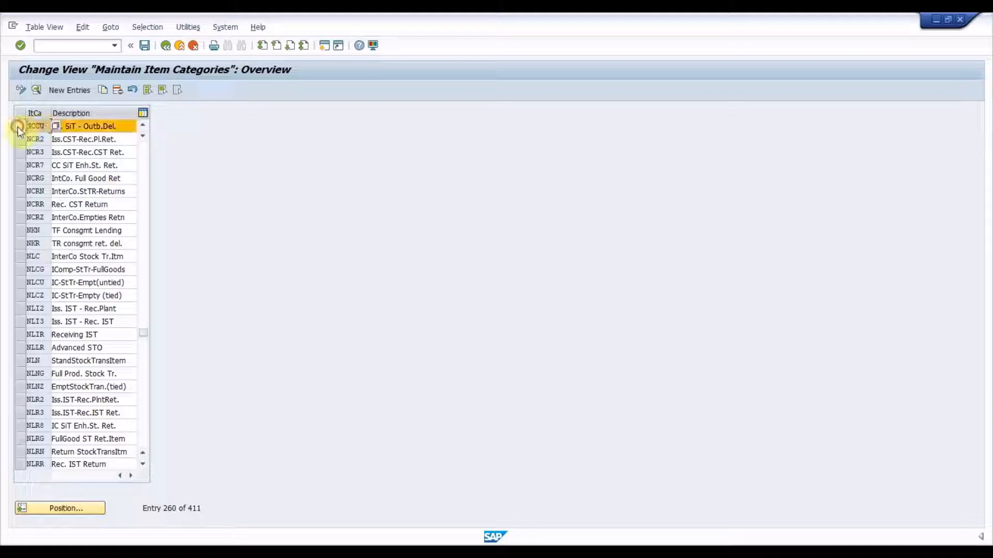
{"action": "left_click", "coordinate": [38, 90]}
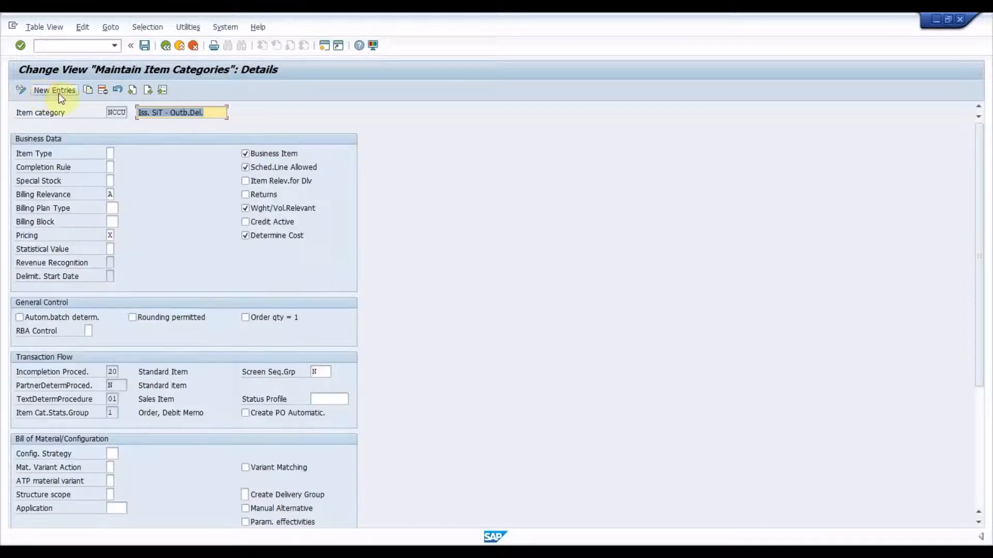
Step: Review the description, billing relevance and remaining settings of item category NCCU
{"action": "left_click", "coordinate": [224, 112]}
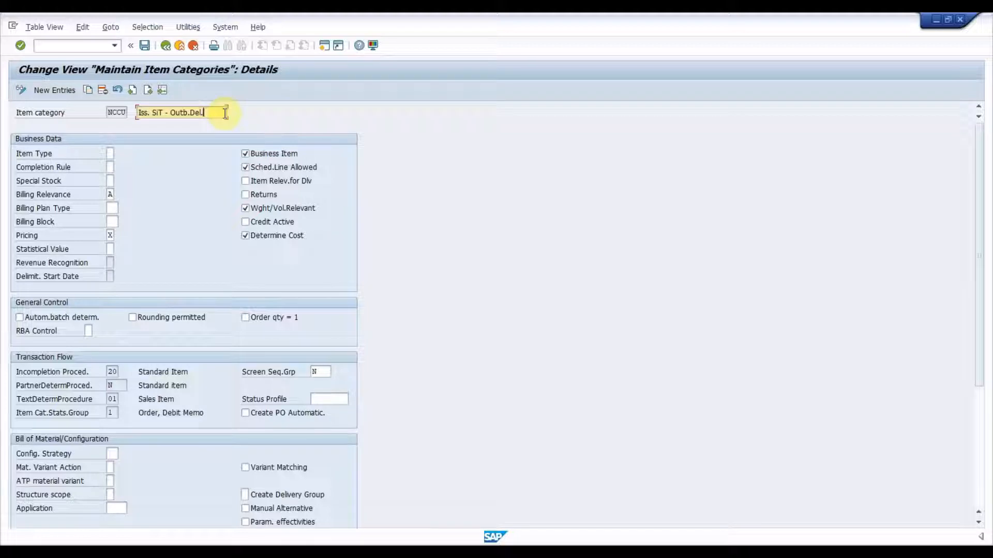
{"action": "left_click", "coordinate": [112, 195]}
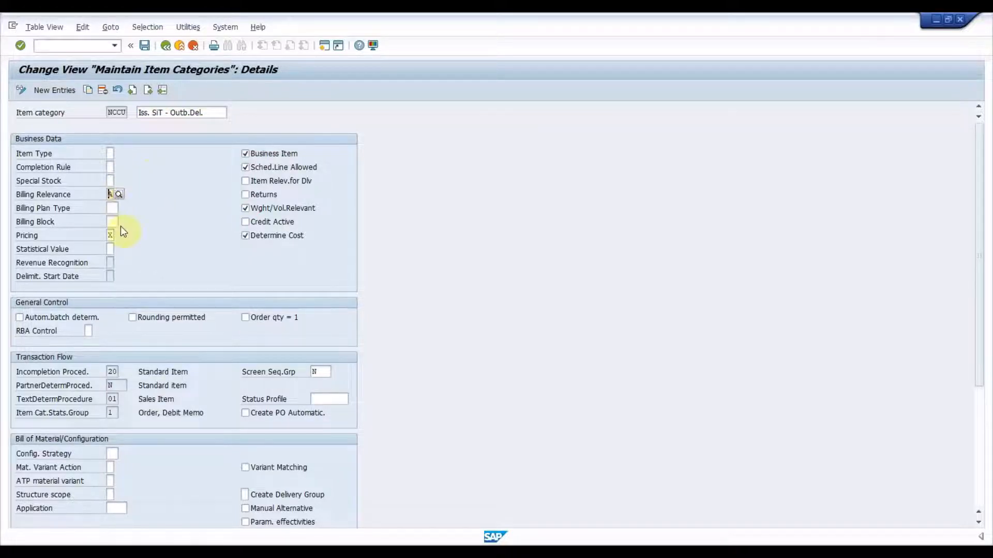
{"action": "scroll", "coordinate": [120, 225], "scroll_direction": "down", "scroll_amount": 5}
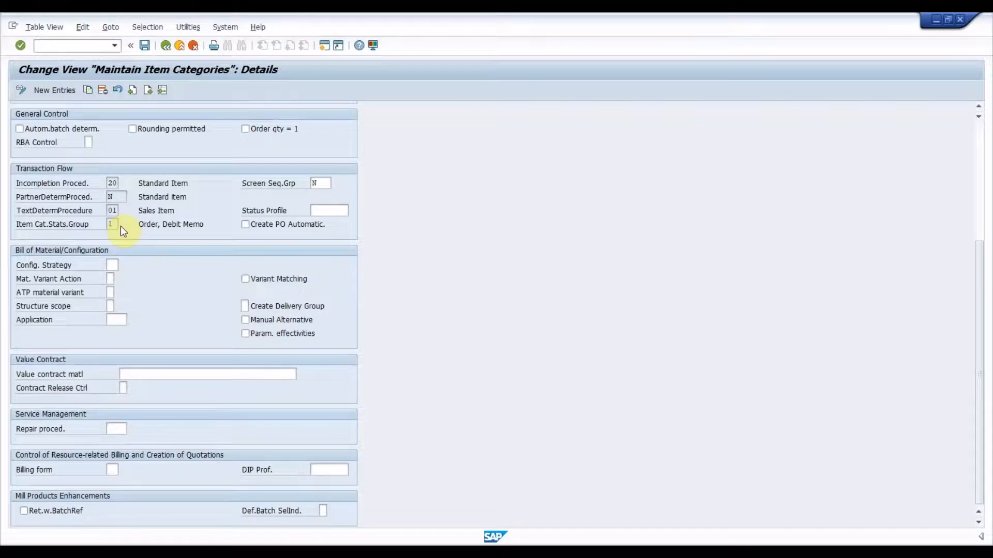
Step: Leave item category maintenance and open transaction VOV8 for sales order types
{"action": "left_click", "coordinate": [92, 48]}
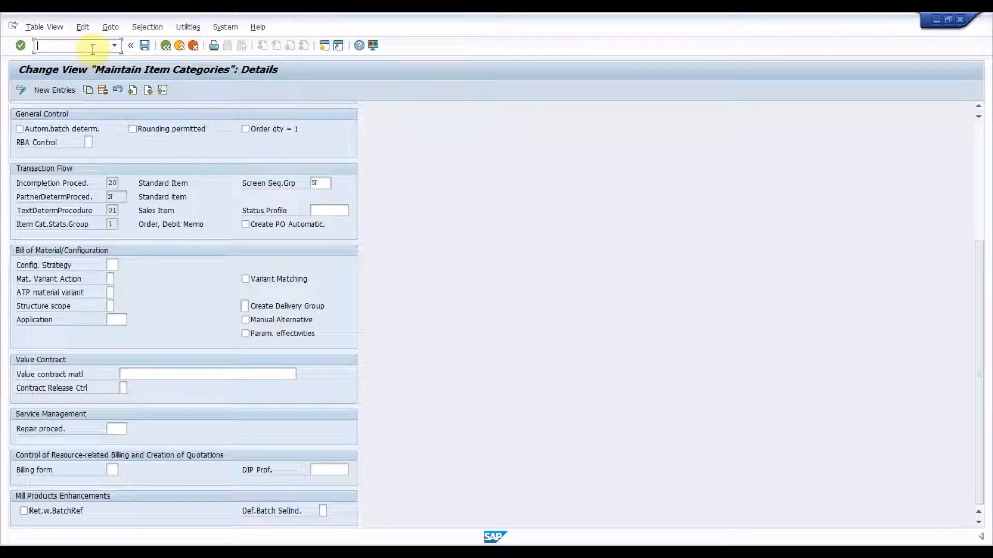
{"action": "type", "text": "/n"}
{"action": "key", "text": "Return"}
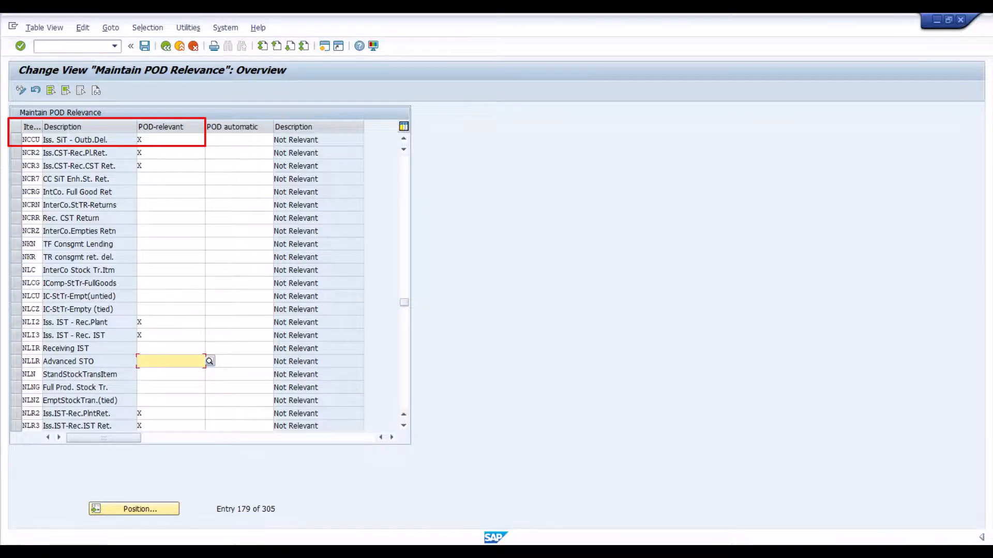
{"action": "left_click", "coordinate": [93, 48]}
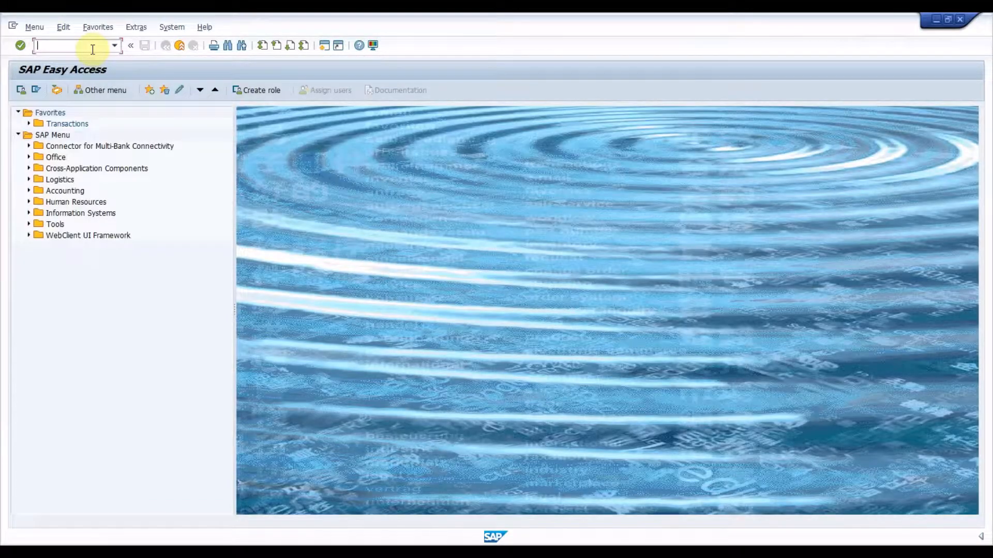
{"action": "type", "text": "VOV8"}
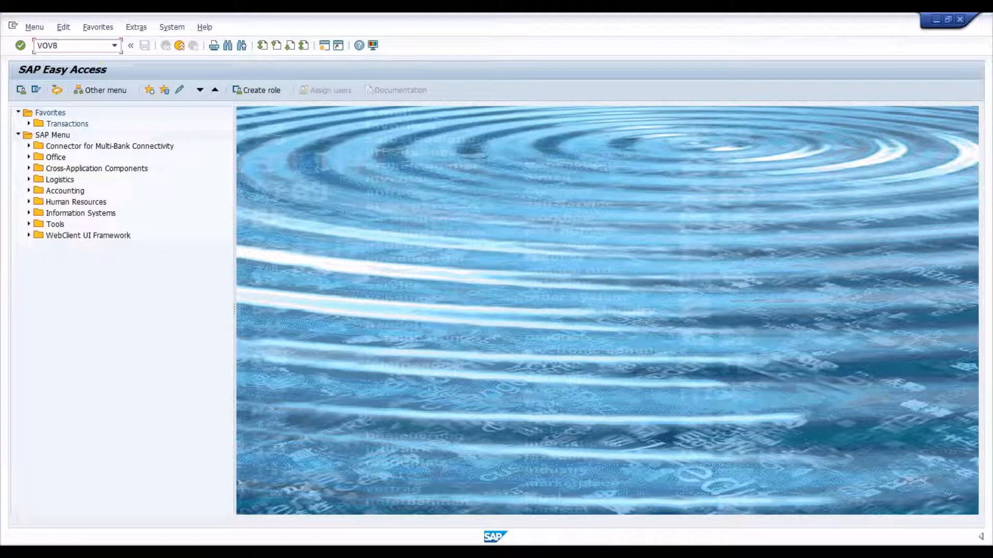
{"action": "key", "text": "Return"}
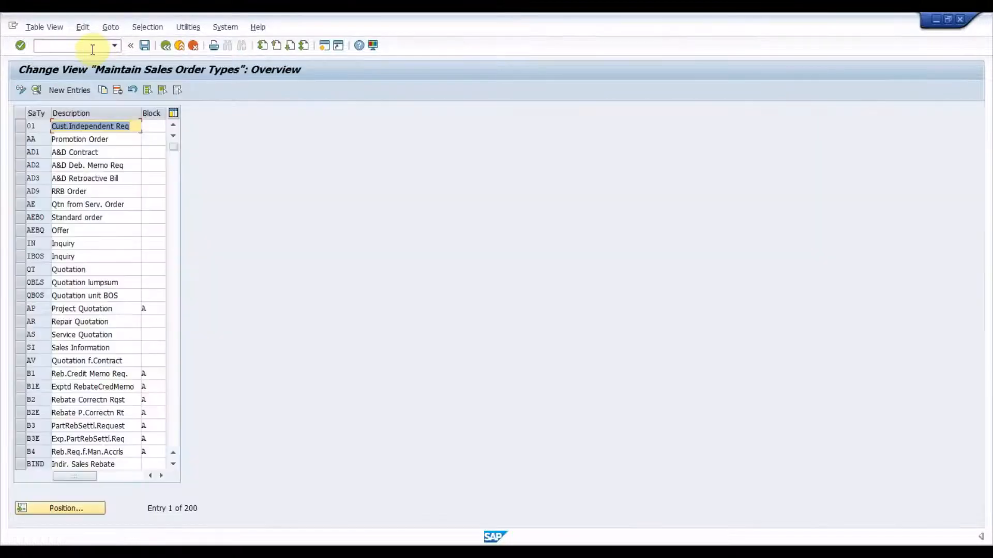
Step: Locate sales document type ORNC in the list and display its details
{"action": "left_click", "coordinate": [72, 508]}
{"action": "type", "text": "ORNC"}
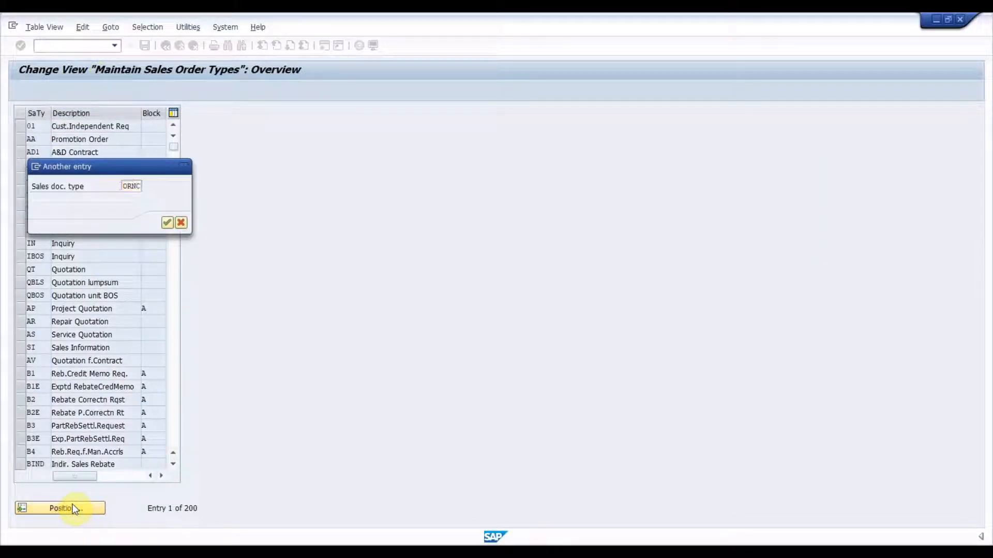
{"action": "key", "text": "Return"}
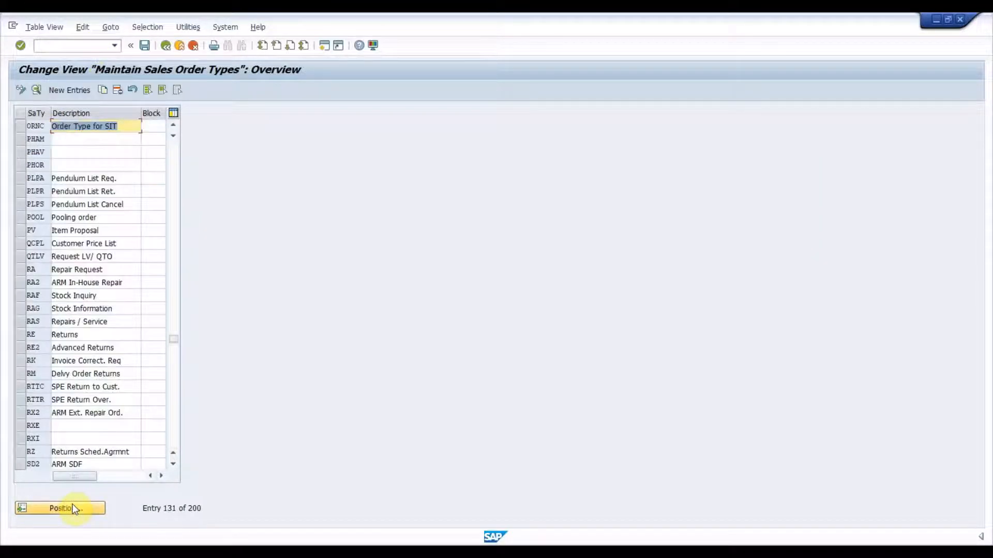
{"action": "left_click", "coordinate": [124, 126]}
{"action": "left_click", "coordinate": [20, 128]}
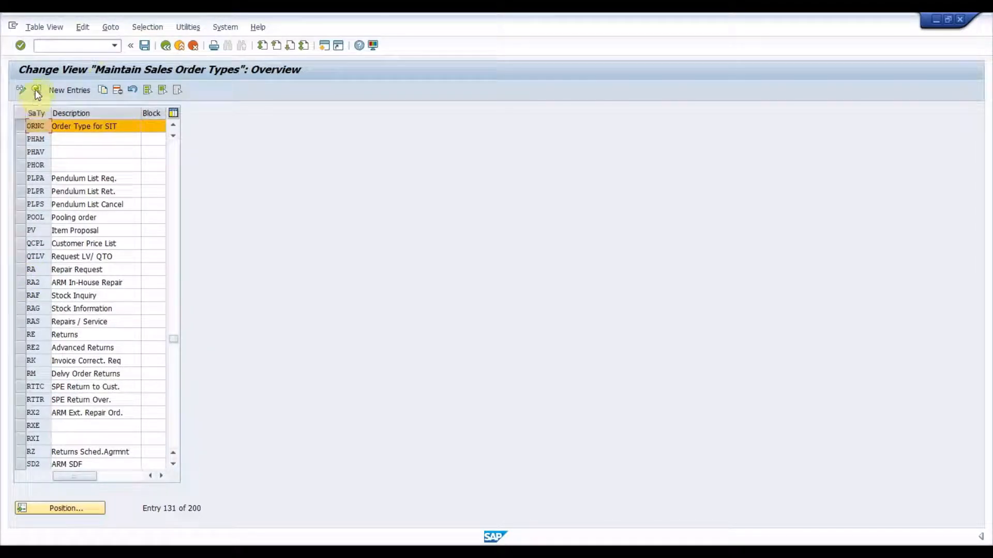
{"action": "left_click", "coordinate": [36, 91]}
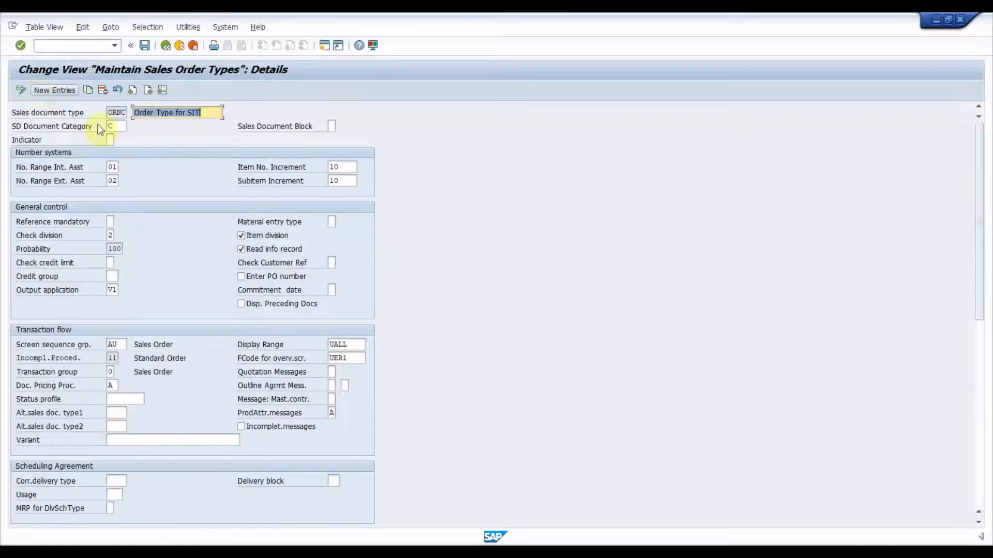
Step: Review the general control, shipping and billing settings of sales document type ORNC
{"action": "left_click", "coordinate": [115, 249]}
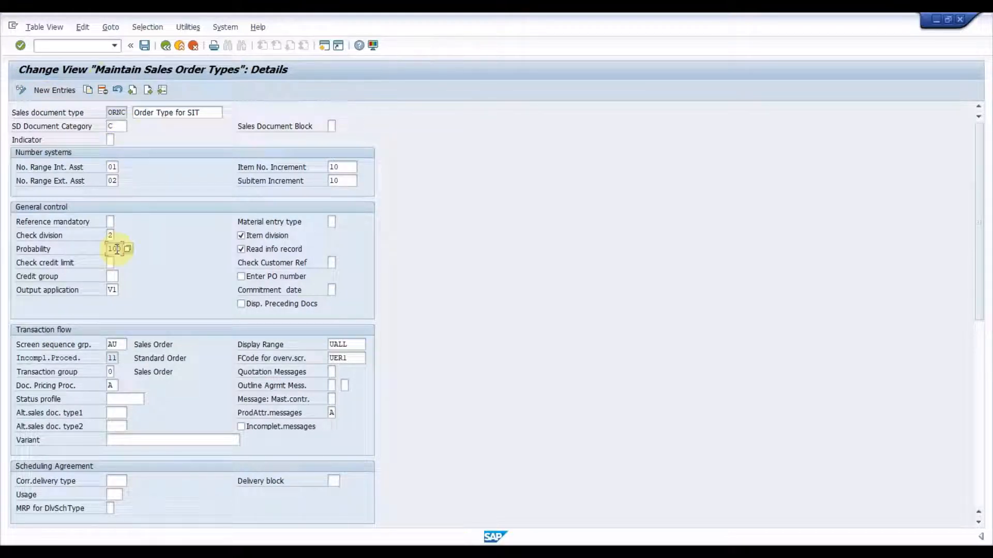
{"action": "scroll", "coordinate": [116, 249], "scroll_direction": "down", "scroll_amount": 10}
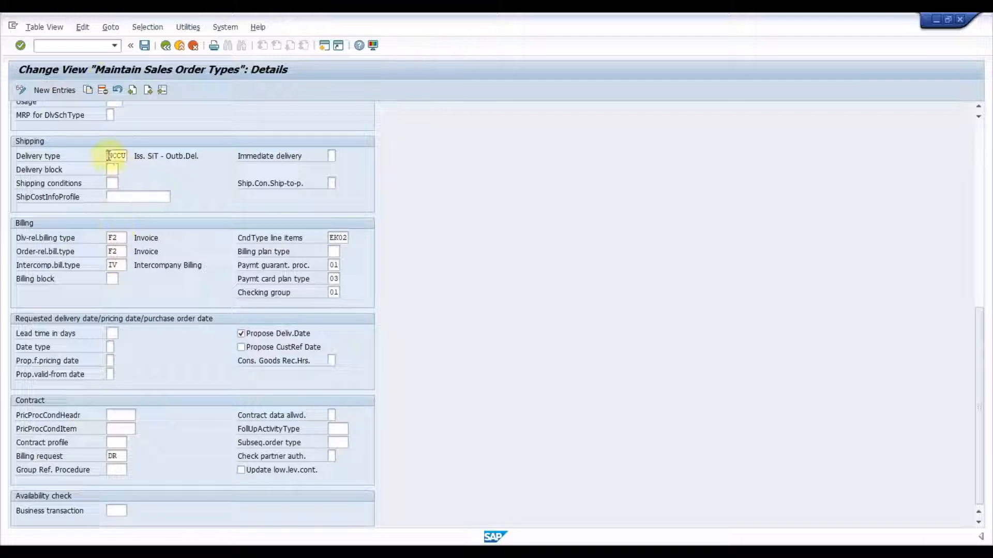
{"action": "left_click", "coordinate": [115, 171]}
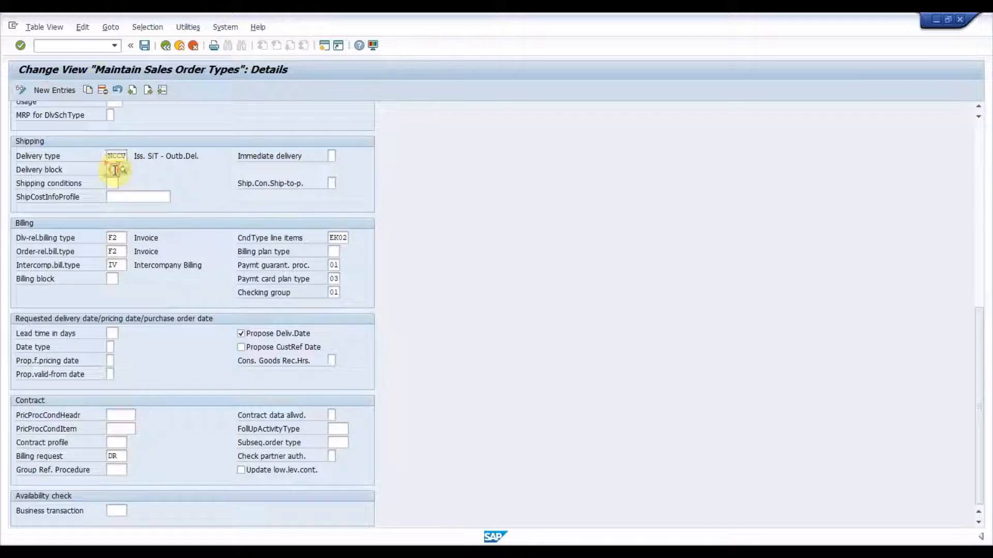
{"action": "left_click", "coordinate": [121, 253]}
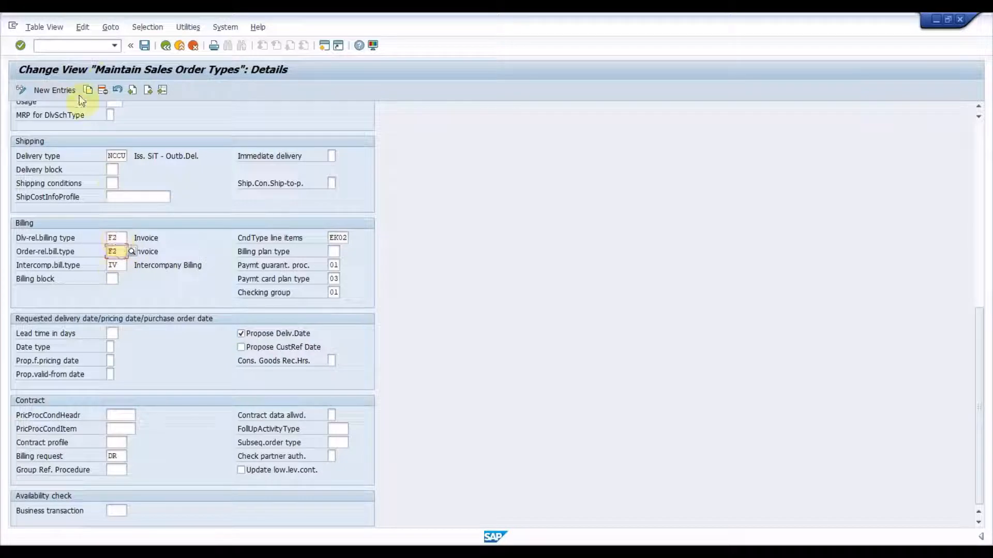
Step: Leave sales order type maintenance and open transaction VOV4 for item category assignment
{"action": "left_click", "coordinate": [72, 47]}
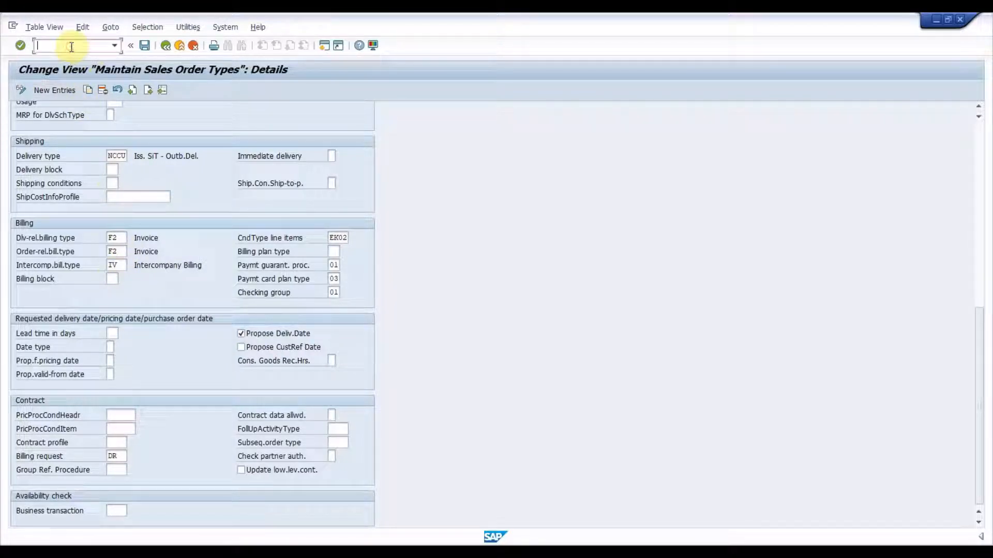
{"action": "type", "text": "/NVOV4"}
{"action": "key", "text": "Return"}
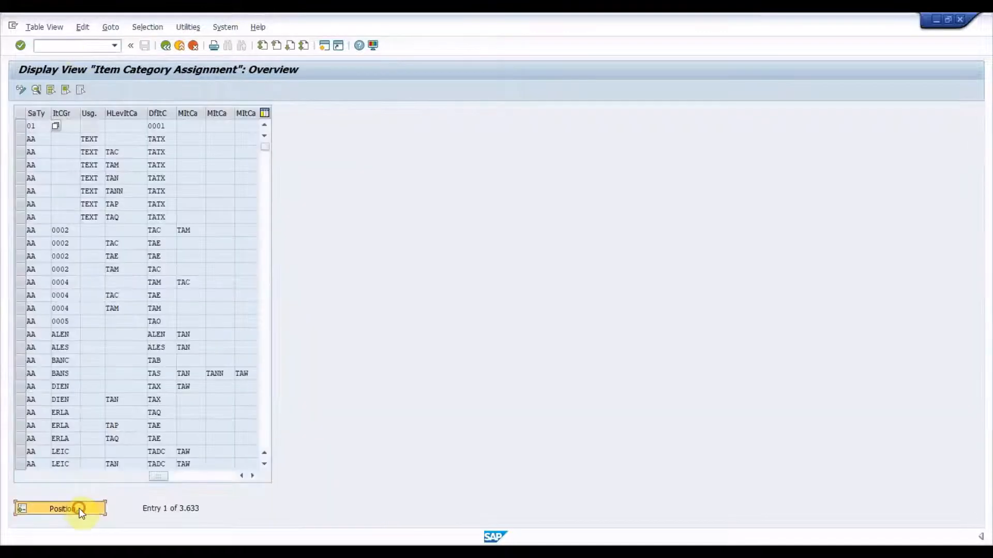
Step: Locate the assignment for sales document type ORNC and item category group NORM, and check its default item category
{"action": "type", "text": "ORNC"}
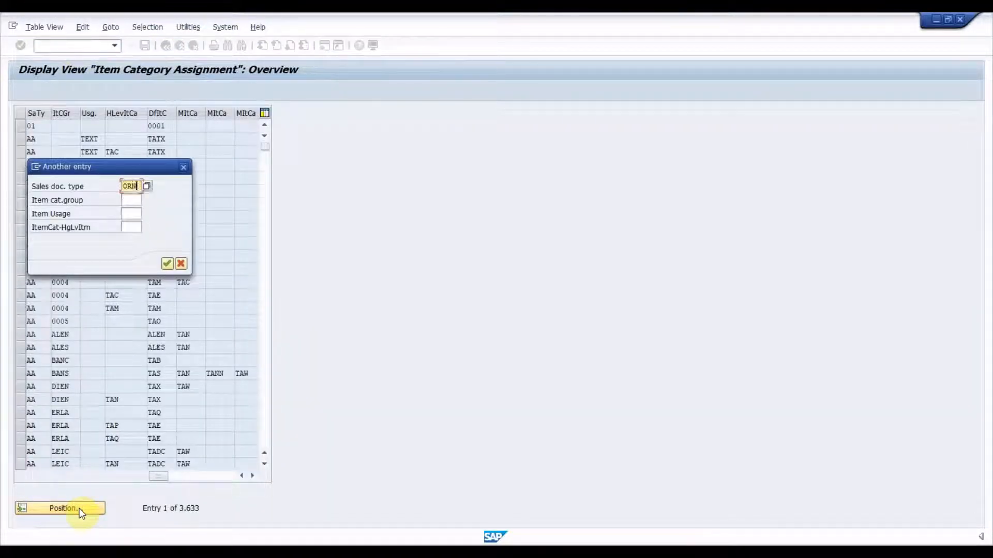
{"action": "key", "text": "Tab"}
{"action": "type", "text": "NORM"}
{"action": "key", "text": "Return"}
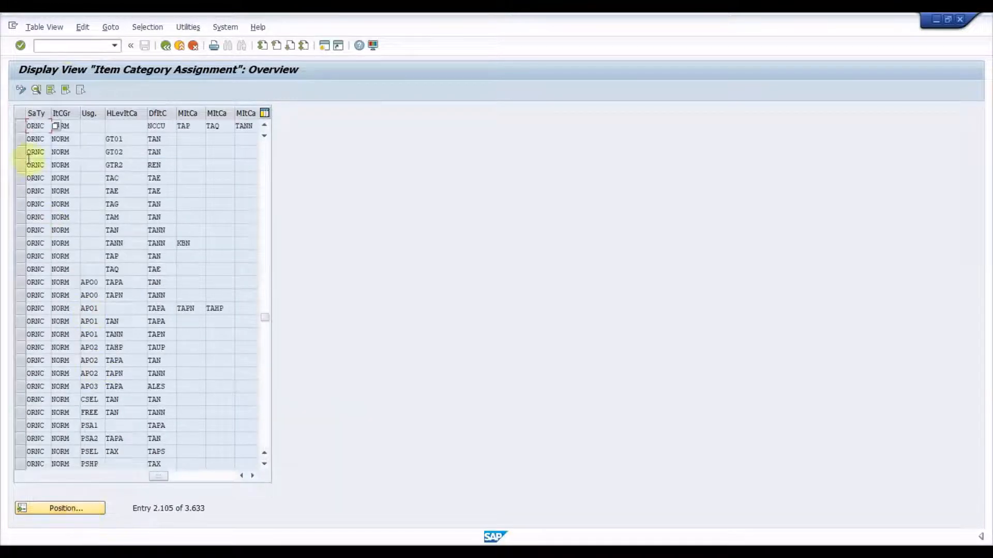
{"action": "left_click_drag", "start_coordinate": [166, 125], "coordinate": [141, 127]}
{"action": "left_click", "coordinate": [140, 127]}
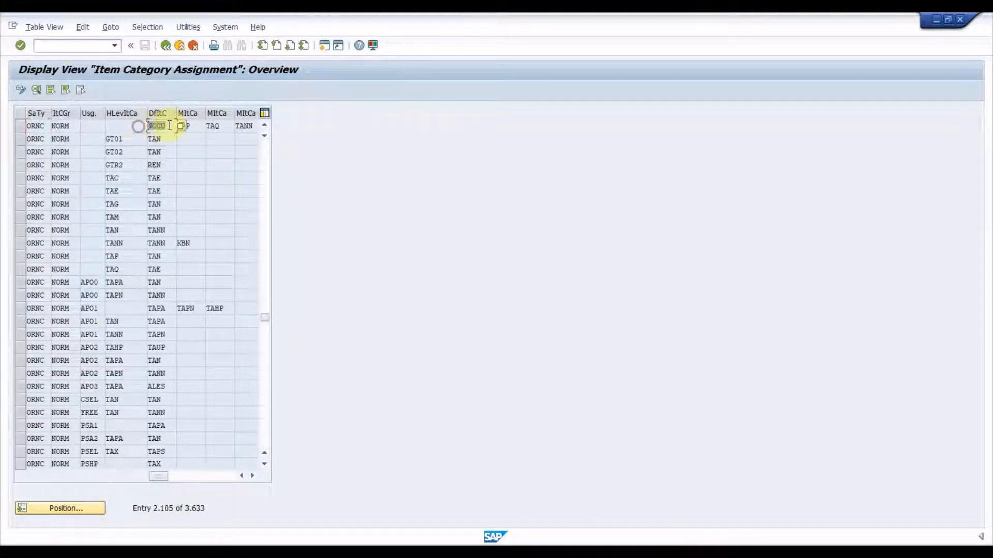
{"action": "left_click", "coordinate": [171, 126]}
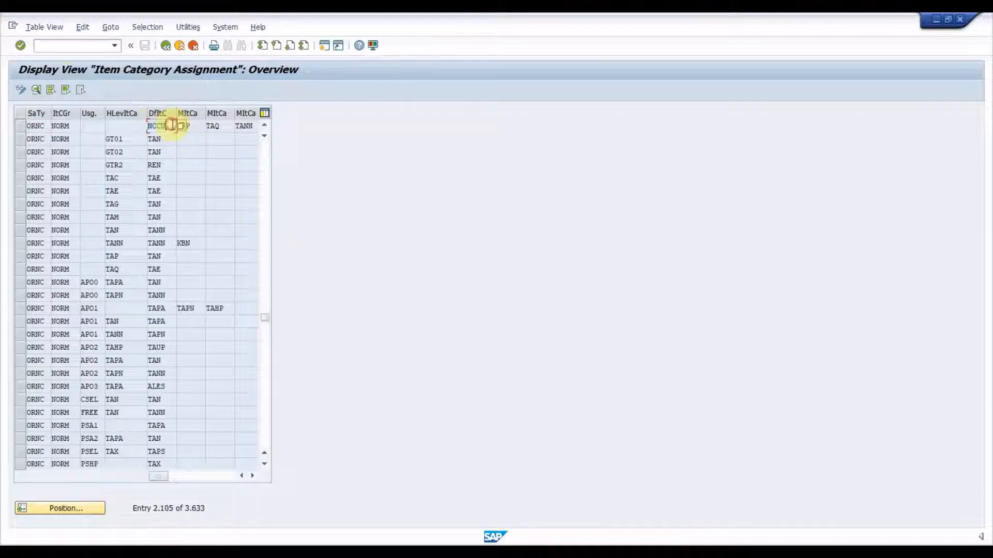
Step: Leave the item category assignment and open transaction 0VLK for delivery types
{"action": "left_click", "coordinate": [78, 46]}
{"action": "type", "text": "/n"}
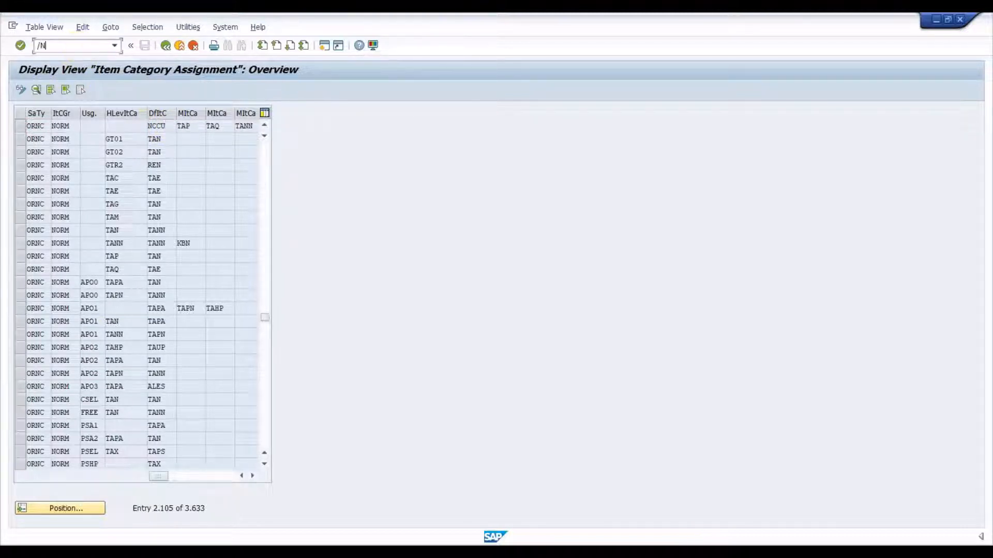
{"action": "key", "text": "Return"}
{"action": "type", "text": "0VLK"}
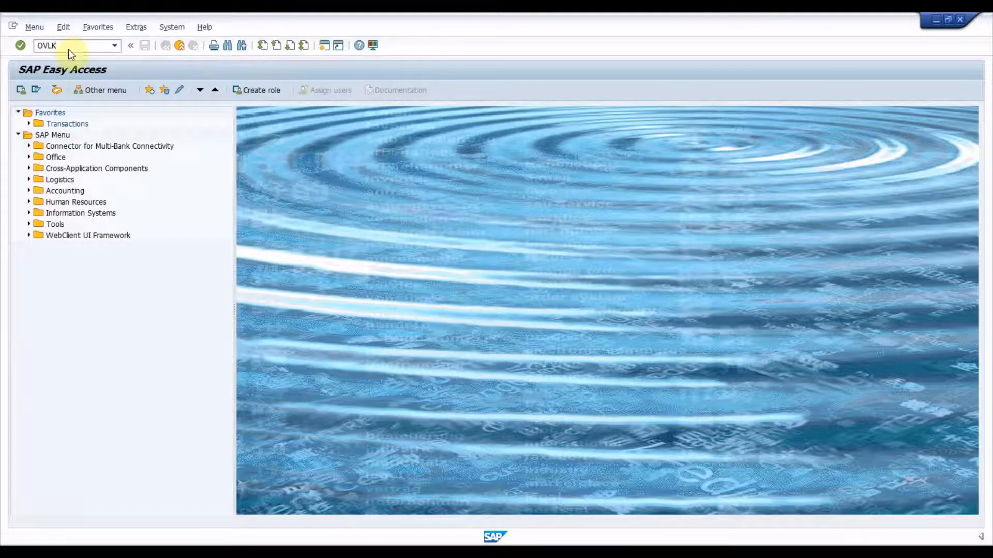
{"action": "key", "text": "Return"}
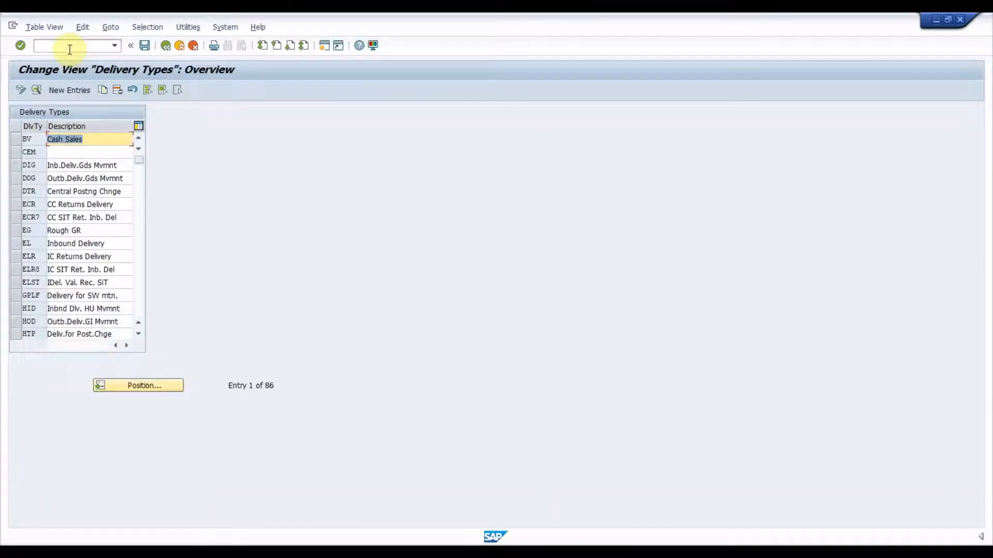
Step: Locate delivery type NCCU, display its details and check the item number increment
{"action": "left_click", "coordinate": [142, 385]}
{"action": "type", "text": "NCCU"}
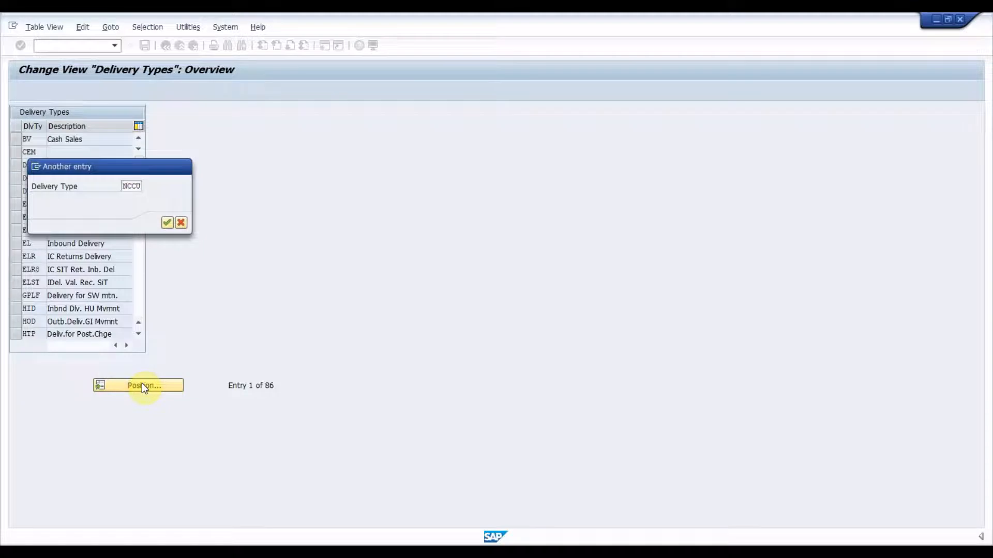
{"action": "key", "text": "Return"}
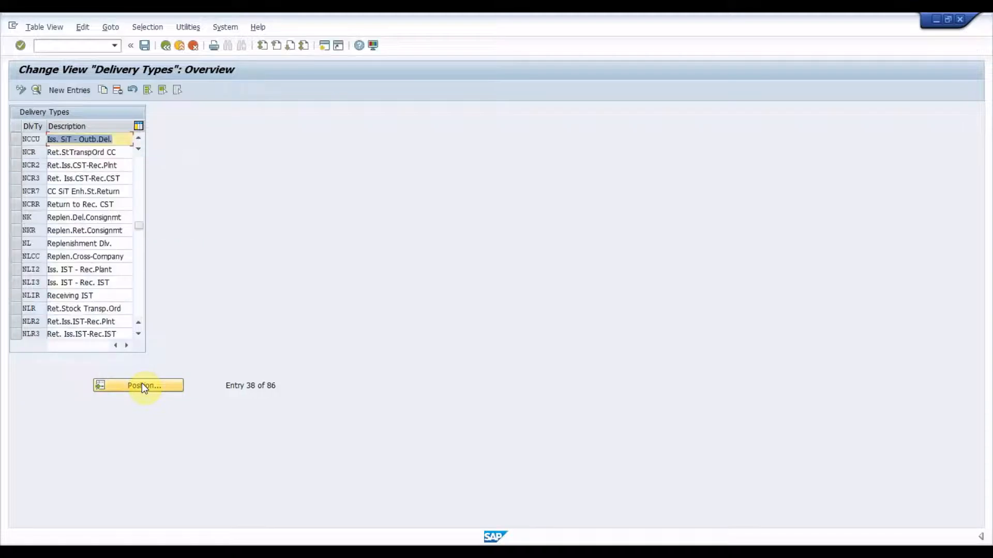
{"action": "double_click", "coordinate": [40, 138]}
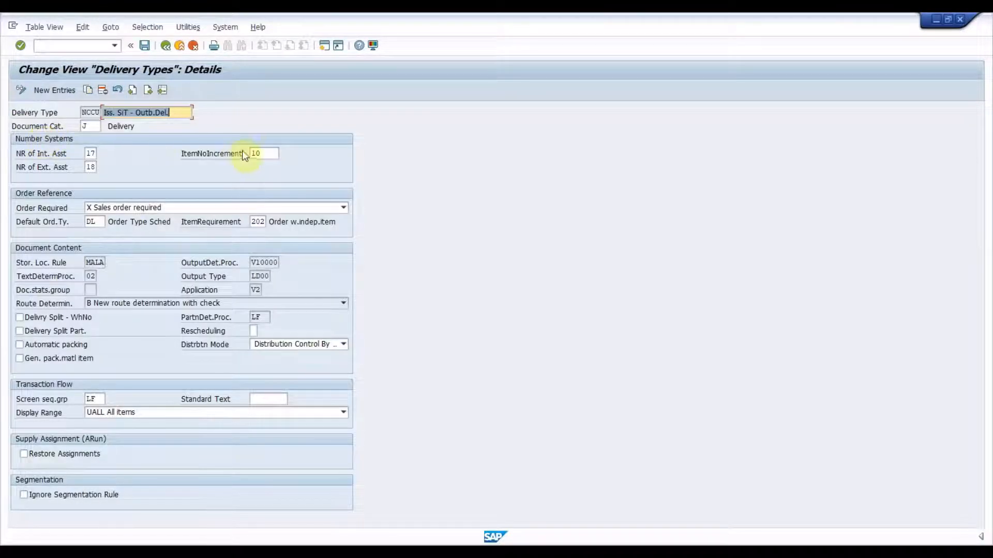
{"action": "left_click", "coordinate": [267, 153]}
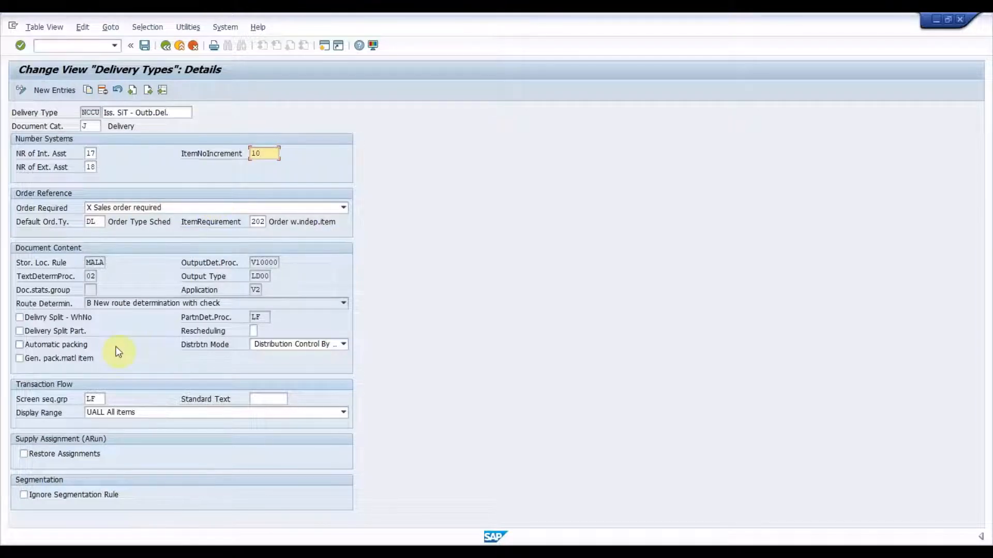
Step: Leave delivery type maintenance and open transaction 0VLP for delivery item categories
{"action": "left_click", "coordinate": [76, 45]}
{"action": "type", "text": "/n"}
{"action": "key", "text": "Return"}
{"action": "type", "text": "0"}
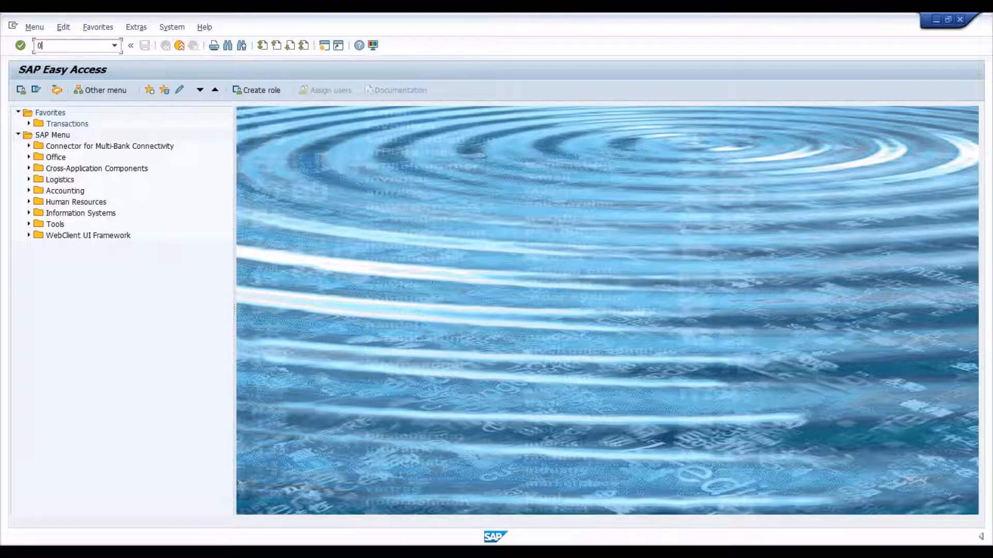
{"action": "type", "text": "VLP"}
{"action": "key", "text": "Return"}
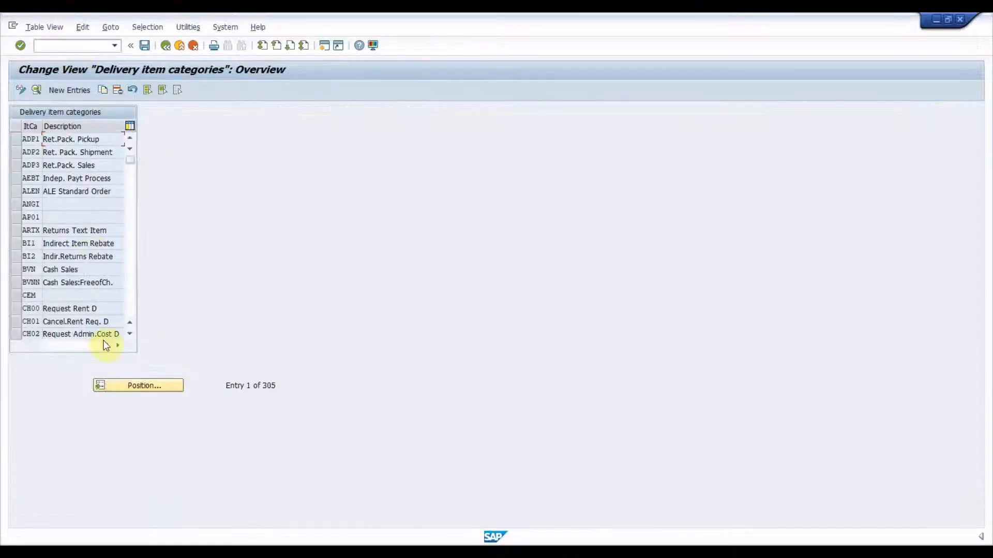
Step: Locate delivery item category NCCU, display its details and check the stock determination rule
{"action": "left_click", "coordinate": [130, 387]}
{"action": "type", "text": "NCCU"}
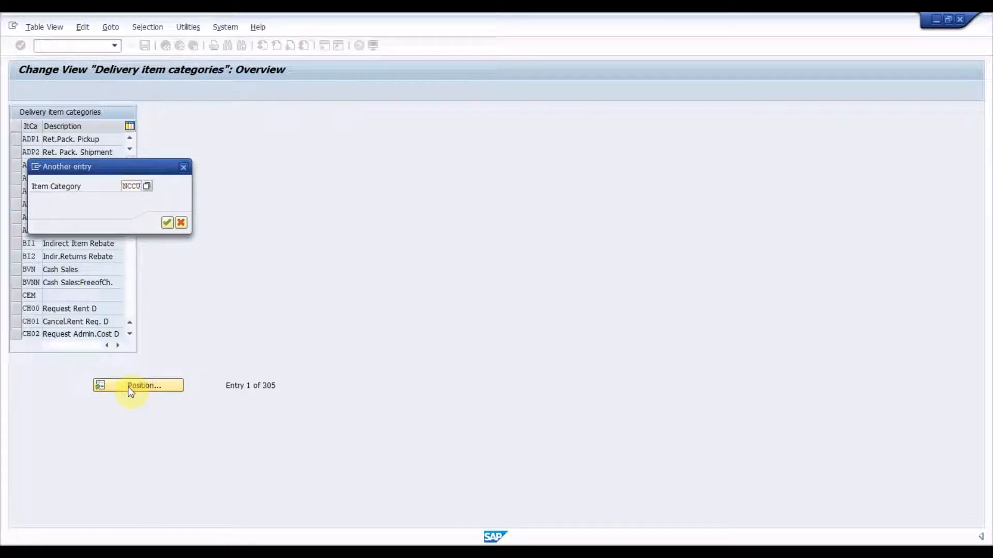
{"action": "key", "text": "Return"}
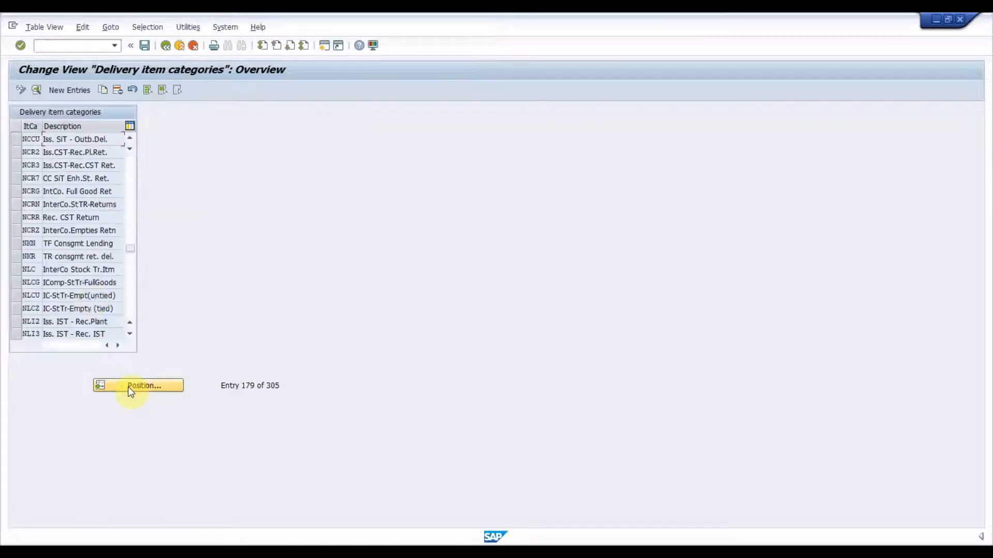
{"action": "left_click", "coordinate": [17, 139]}
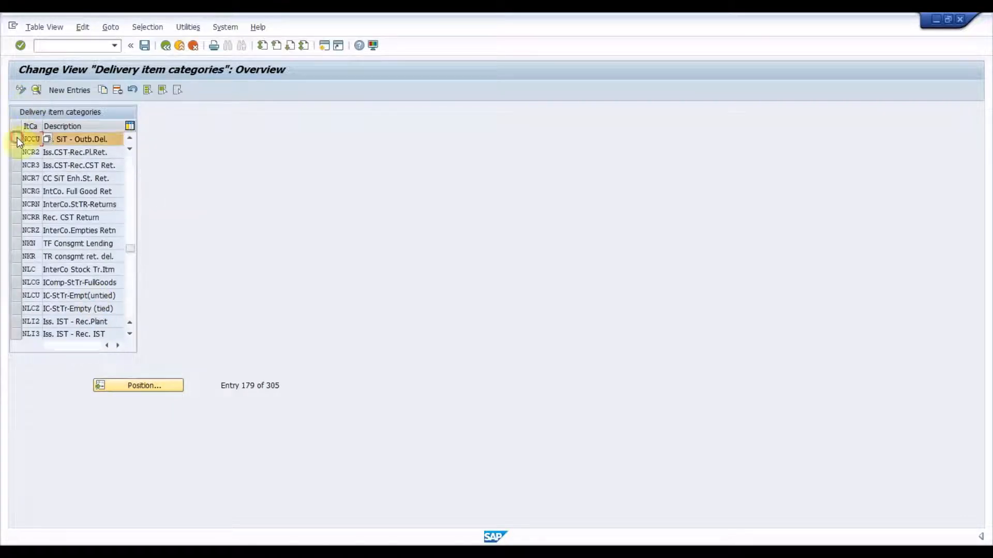
{"action": "left_click", "coordinate": [36, 91]}
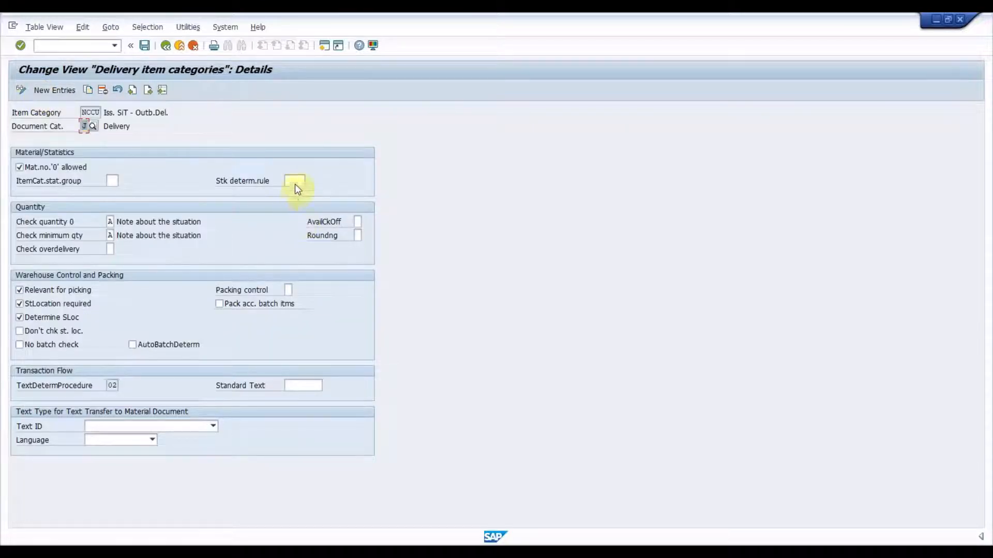
{"action": "left_click", "coordinate": [295, 182]}
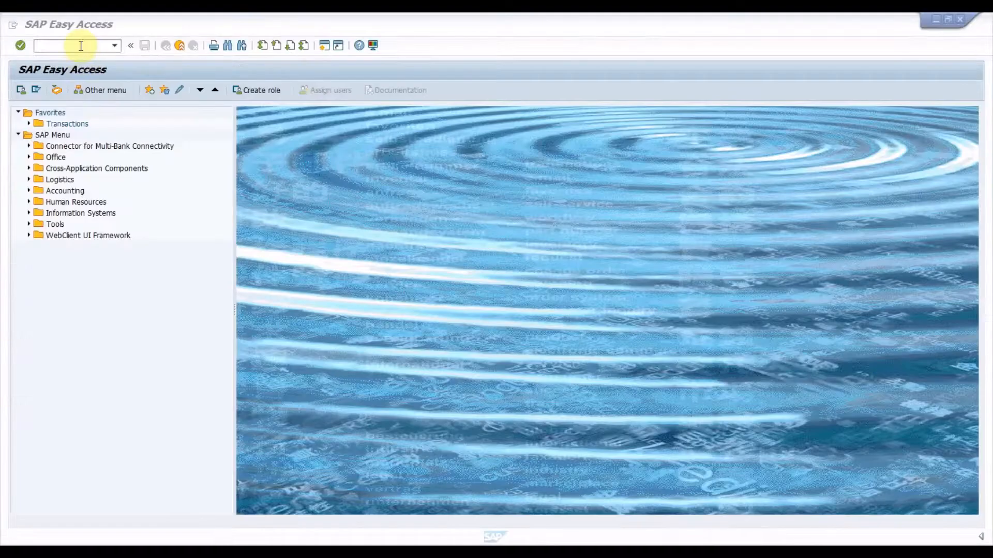
Step: Open transaction VTLA for order to delivery copying control
{"action": "left_click", "coordinate": [78, 45]}
{"action": "type", "text": "/"}
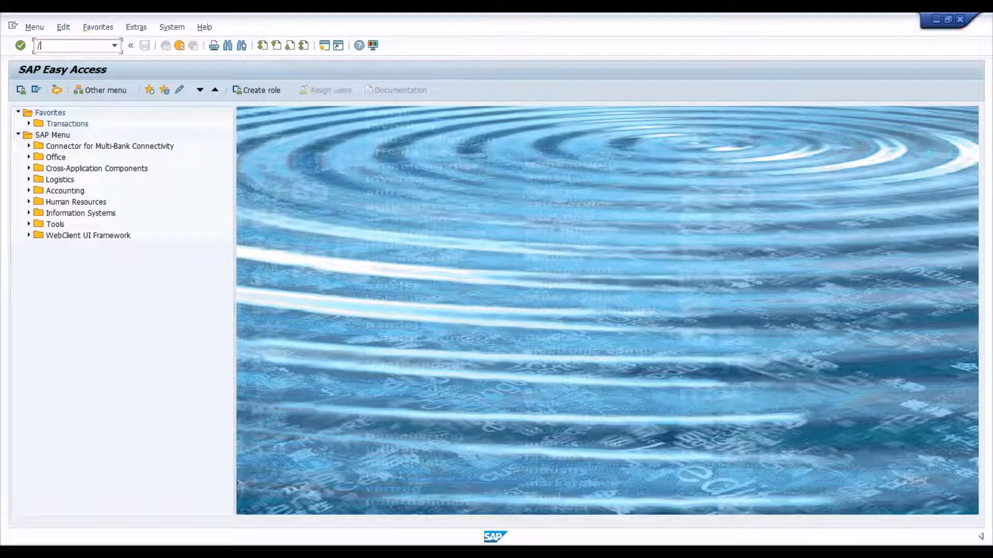
{"action": "type", "text": "NVTLA"}
{"action": "key", "text": "Return"}
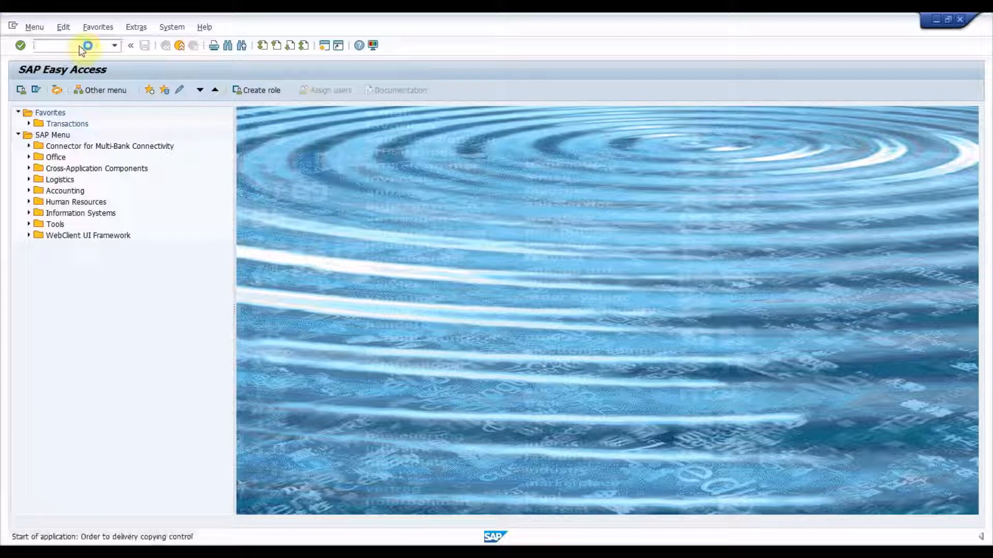
Step: Locate the copying control from sales document type ORNC to delivery type NCCU, and display its header details
{"action": "left_click", "coordinate": [173, 359]}
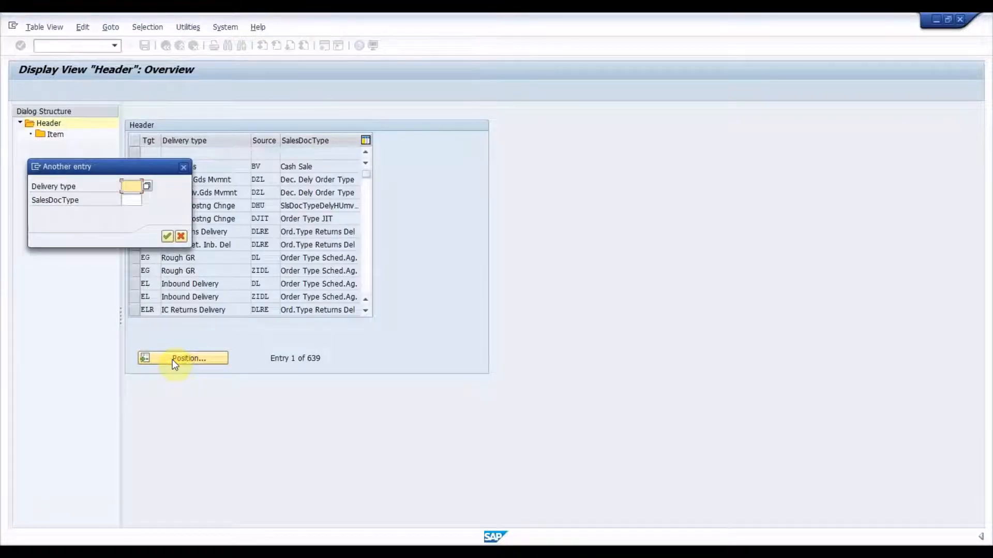
{"action": "type", "text": "NCCU"}
{"action": "key", "text": "Tab"}
{"action": "type", "text": "ornc"}
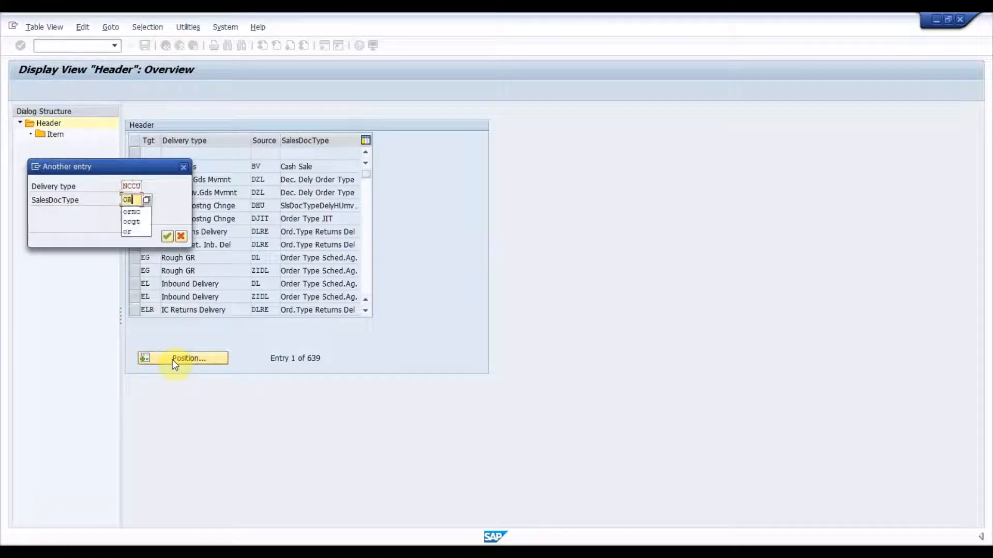
{"action": "left_click", "coordinate": [167, 235]}
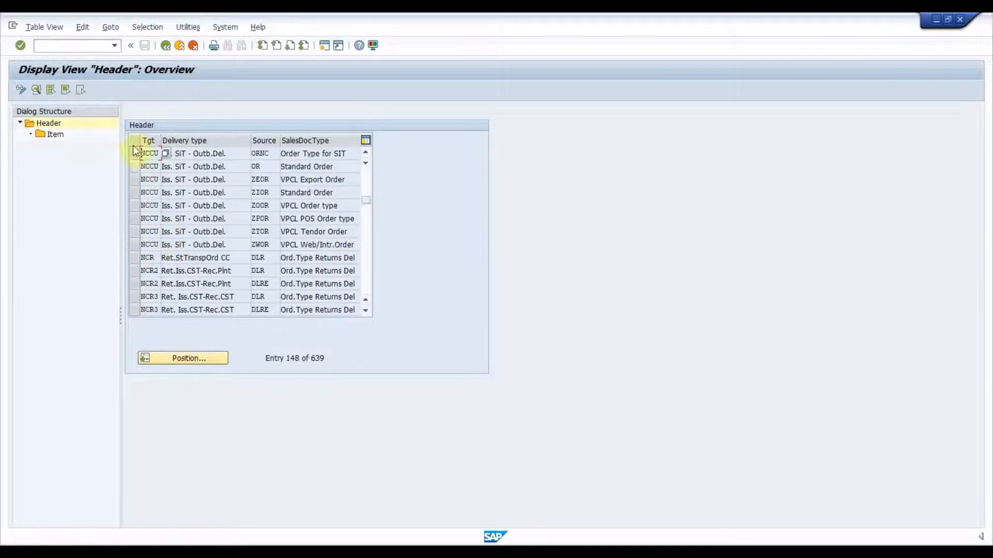
{"action": "left_click", "coordinate": [135, 151]}
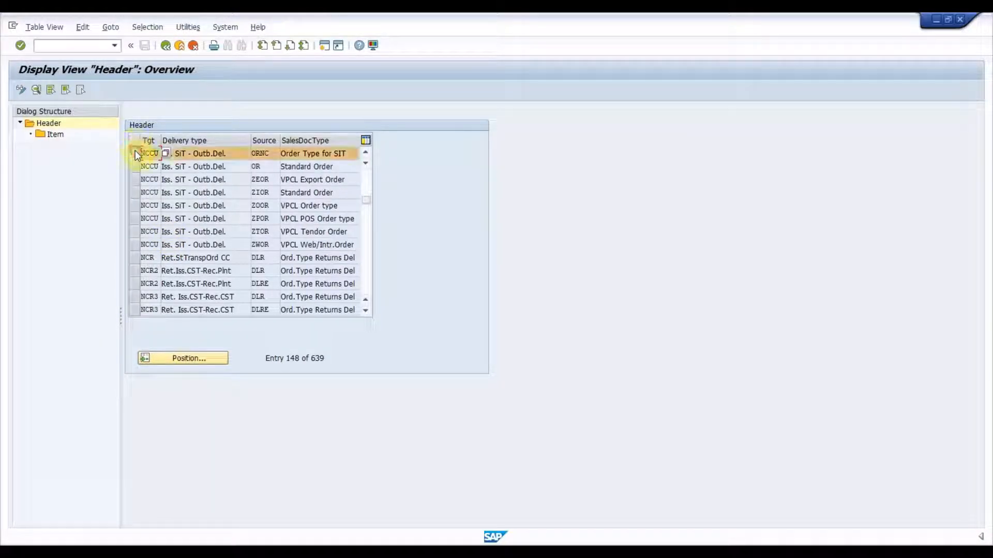
{"action": "left_click", "coordinate": [39, 93]}
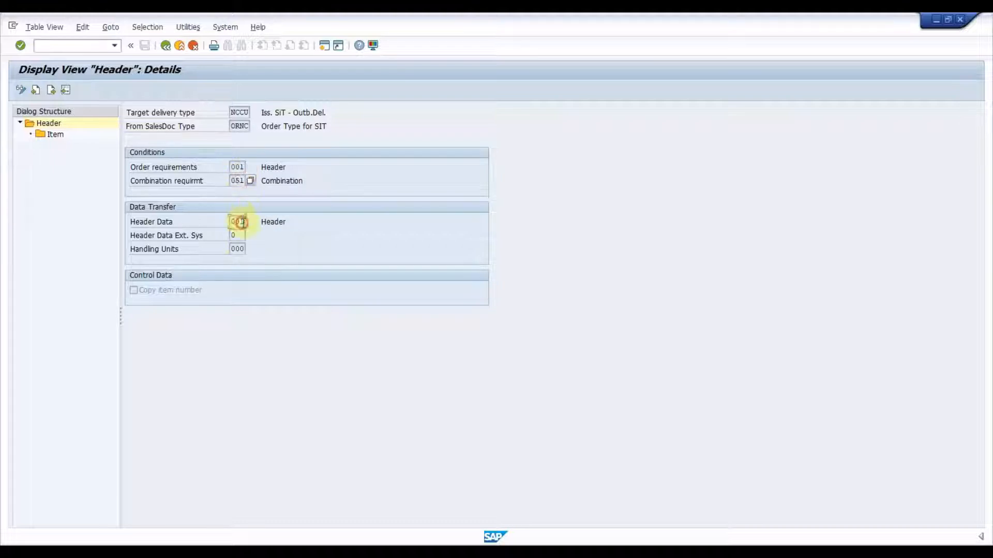
Step: Display the item-level copying control for ORNC to NCCU, check its business data setting, and leave the transaction
{"action": "double_click", "coordinate": [55, 135]}
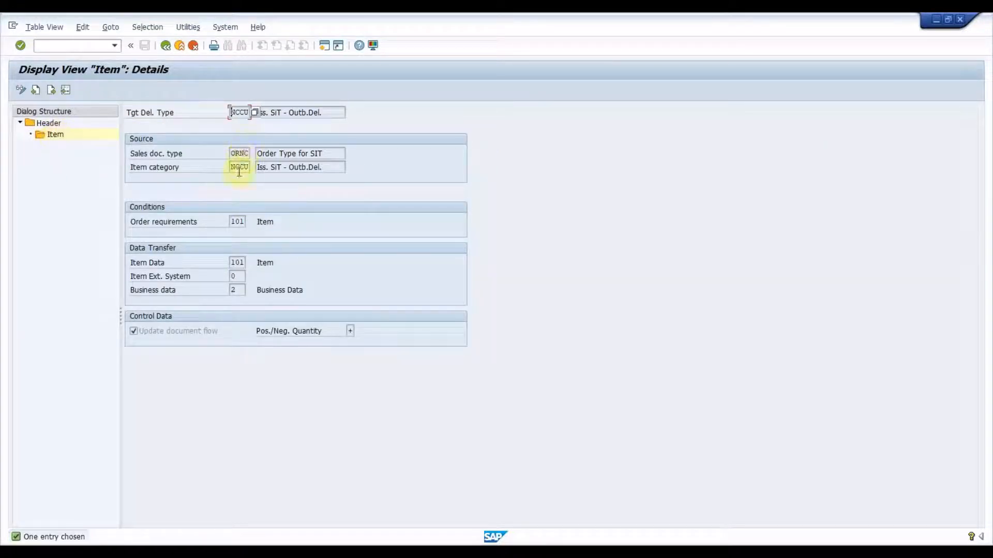
{"action": "left_click", "coordinate": [236, 290]}
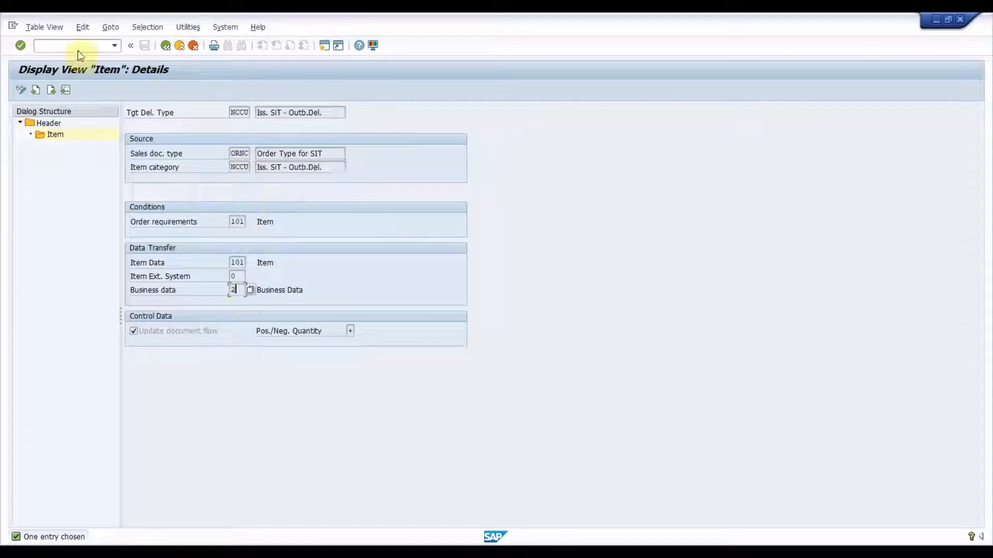
{"action": "left_click", "coordinate": [77, 49]}
{"action": "type", "text": "/n"}
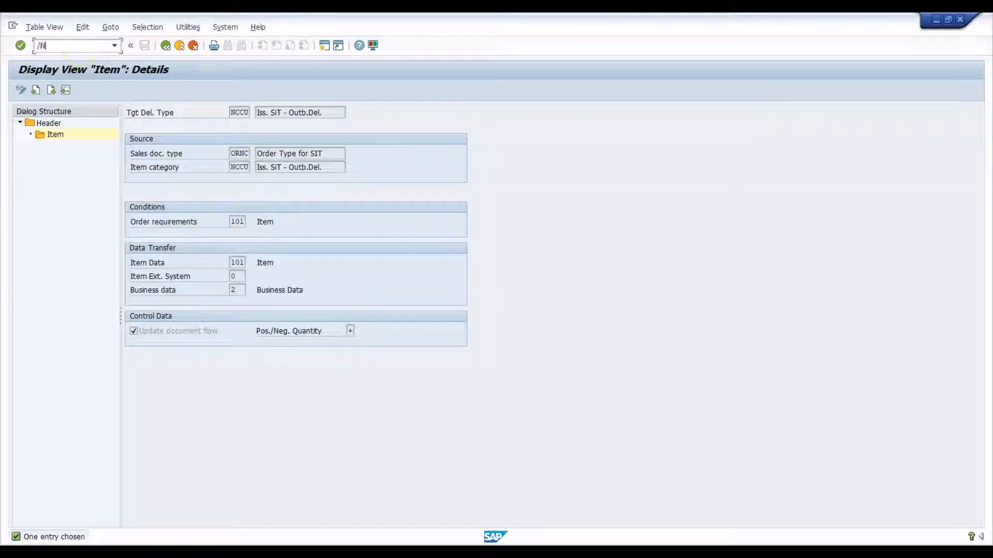
{"action": "key", "text": "Return"}
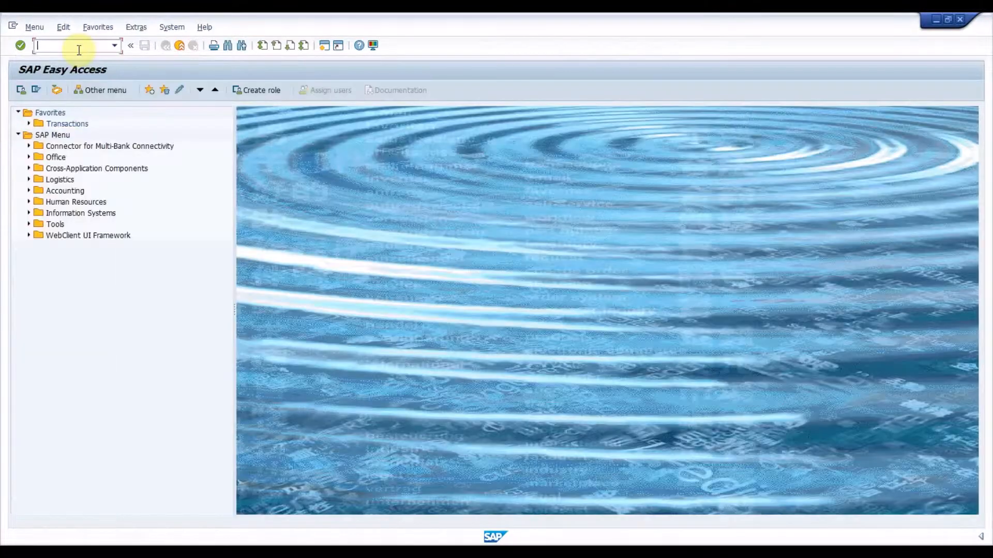
Step: Open transaction VA01 and start an ORNC sales order for sales organization 1100, distribution channel 11 and division 00
{"action": "type", "text": "VA01"}
{"action": "key", "text": "Return"}
{"action": "key", "text": "Tab"}
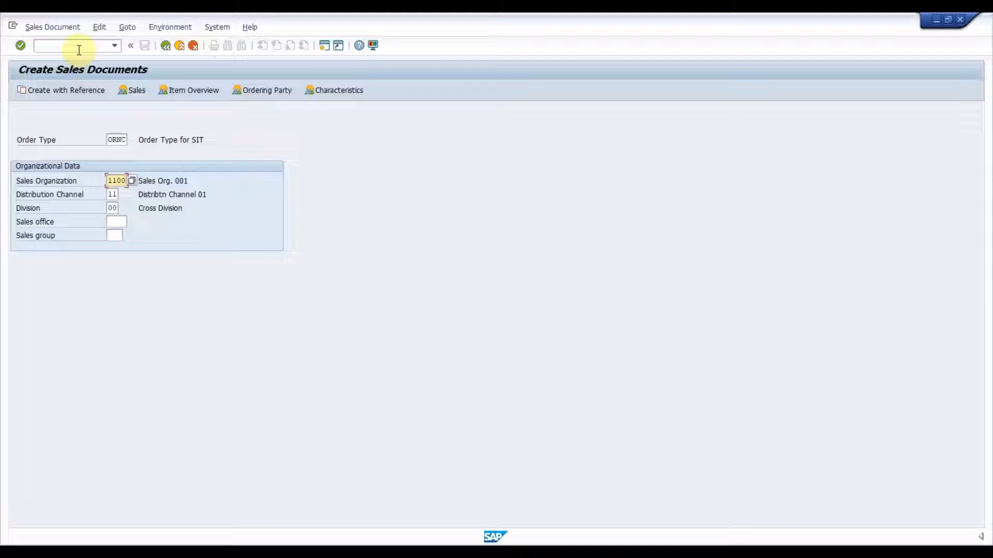
{"action": "key", "text": "Return"}
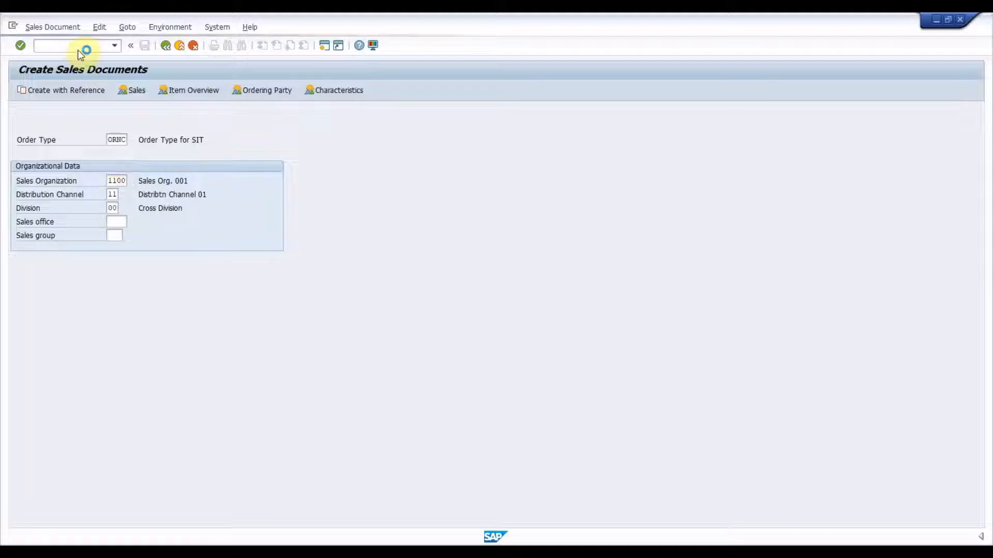
Step: Enter the customer number as sold-to party and "Stock in Transit" as the customer reference in the order header
{"action": "type", "text": "300000"}
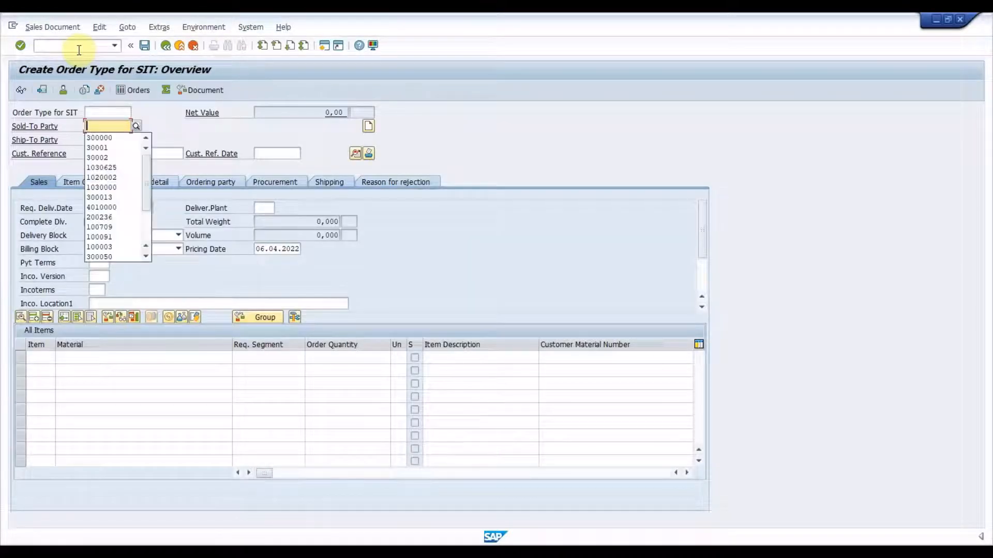
{"action": "key", "text": "Tab"}
{"action": "key", "text": "Tab"}
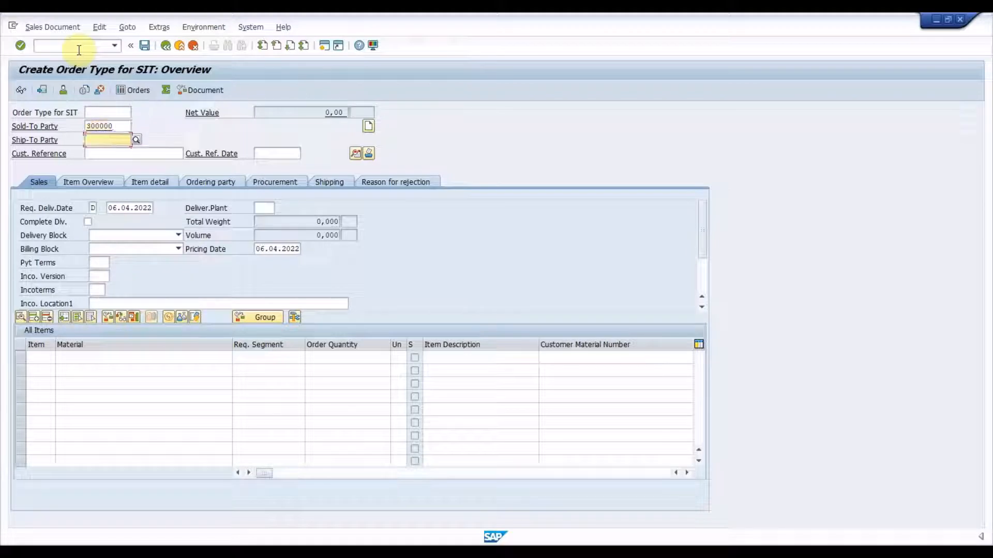
{"action": "type", "text": "Stock in Transit"}
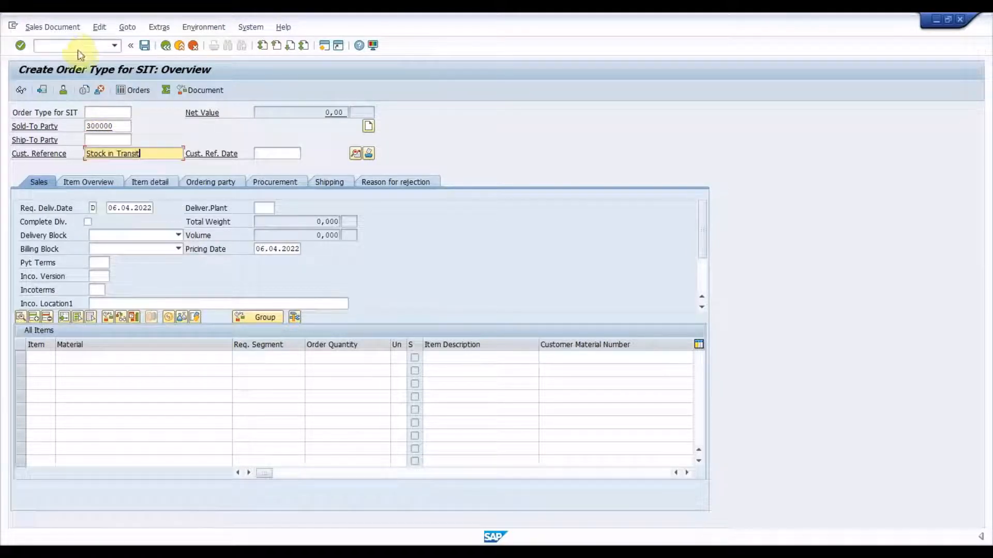
{"action": "key", "text": "Return"}
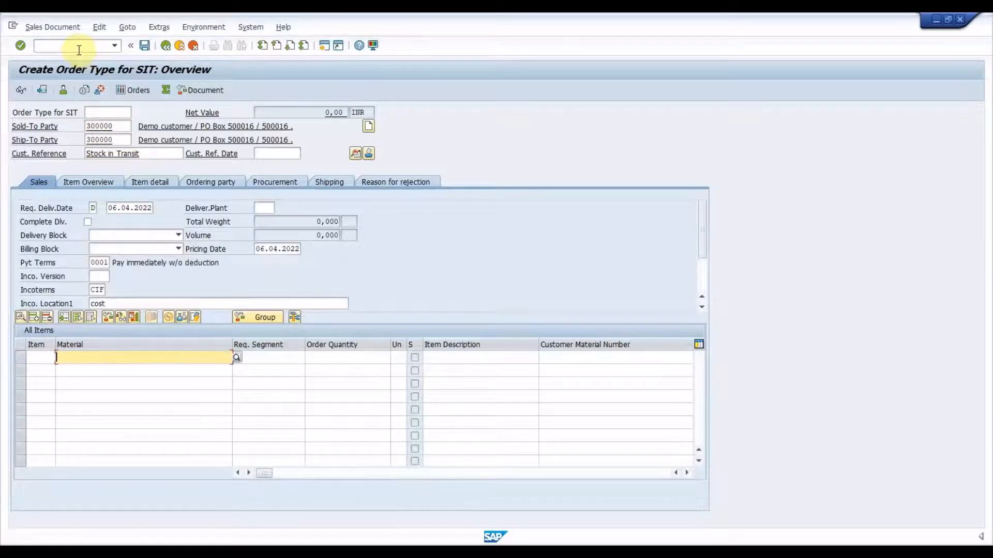
Step: Add material IN-S12 with an order quantity of 10 as the order's first item
{"action": "key", "text": "BackSpace"}
{"action": "key", "text": "Down"}
{"action": "key", "text": "Tab"}
{"action": "key", "text": "Tab"}
{"action": "key", "text": "BackSpace"}
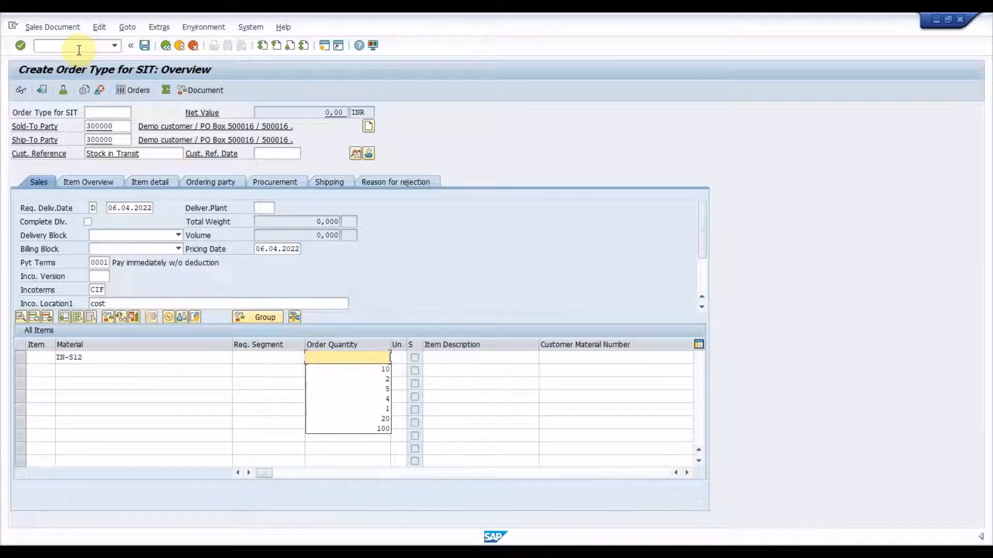
{"action": "key", "text": "Down"}
{"action": "key", "text": "Return"}
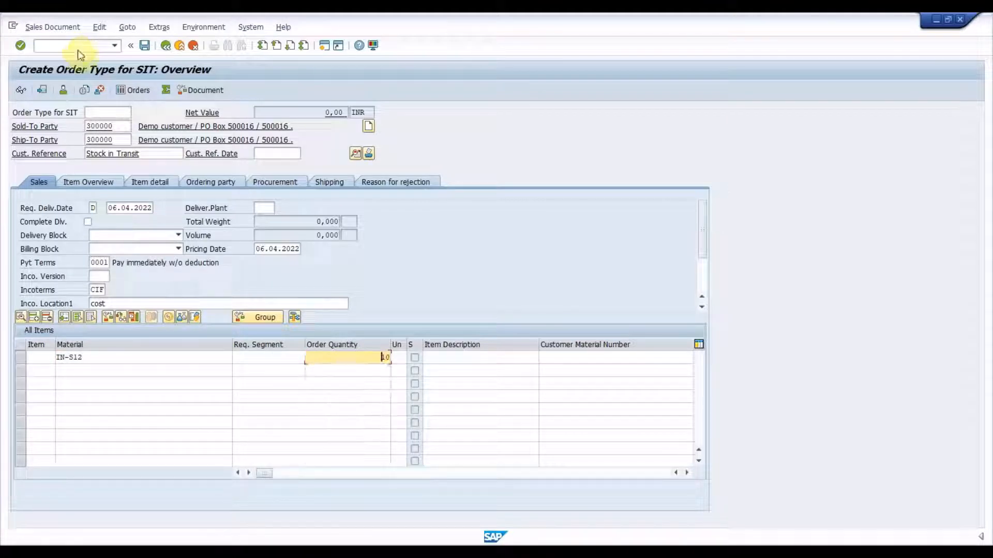
{"action": "key", "text": "Return"}
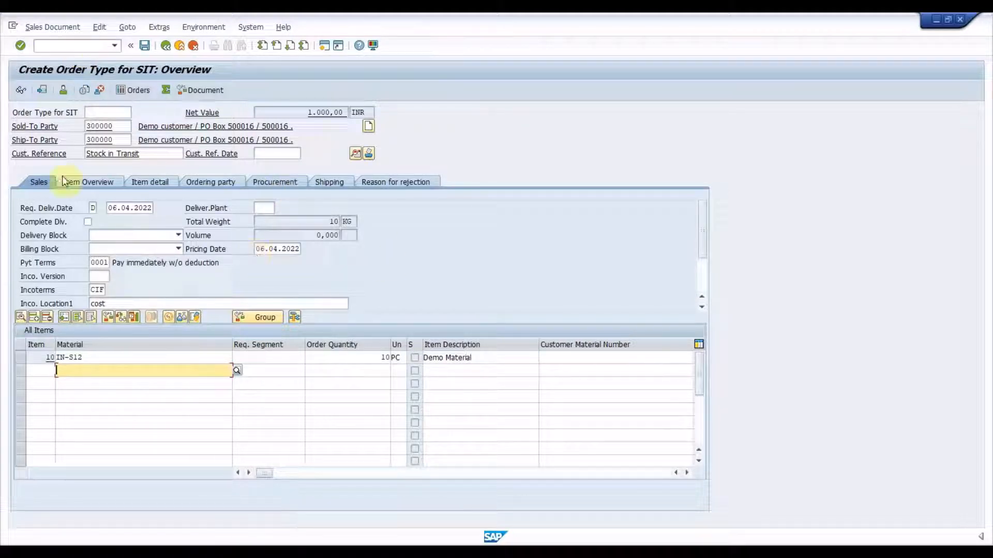
Step: Display the order's item overview and procurement data, and check the item's schedule line category and requirement type
{"action": "left_click", "coordinate": [83, 184]}
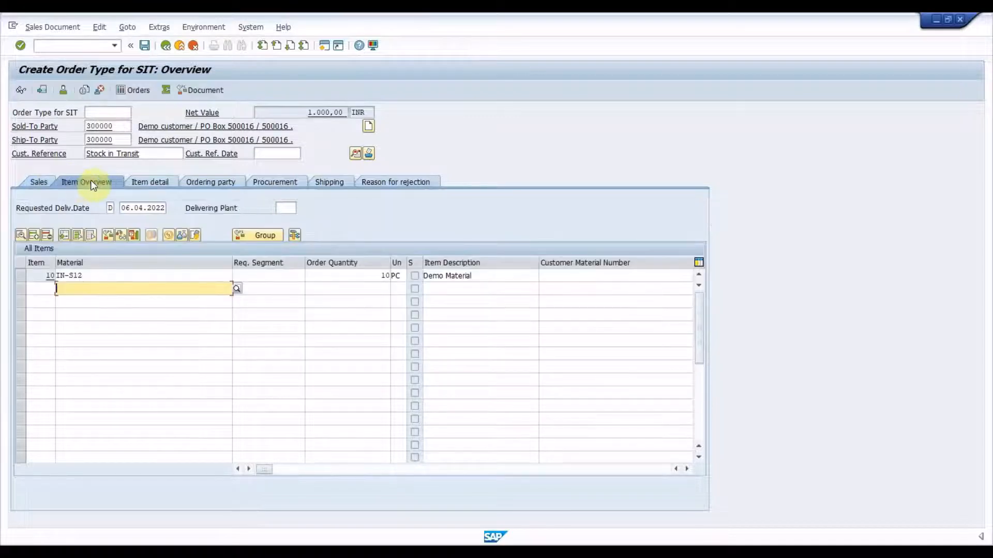
{"action": "left_click", "coordinate": [276, 181]}
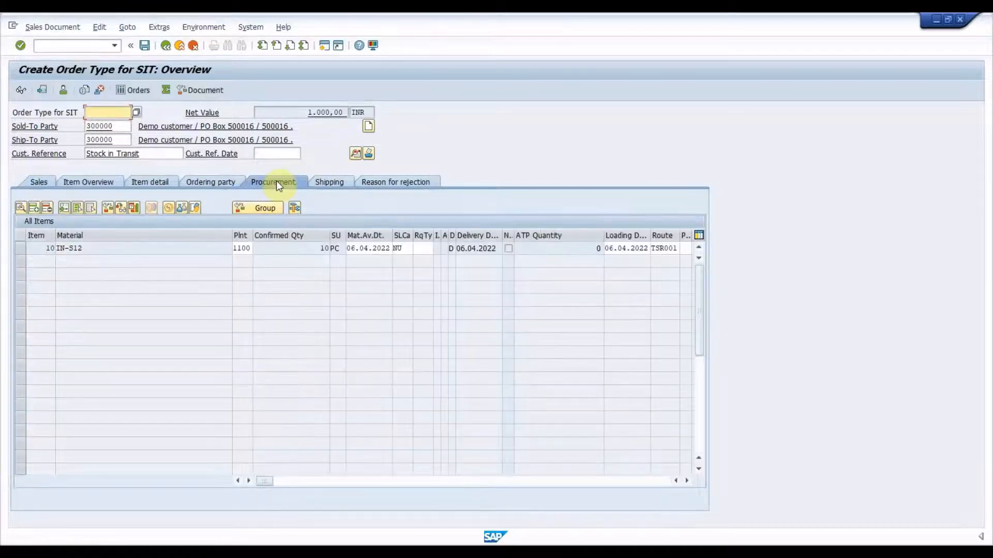
{"action": "left_click", "coordinate": [408, 250]}
{"action": "left_click", "coordinate": [425, 249]}
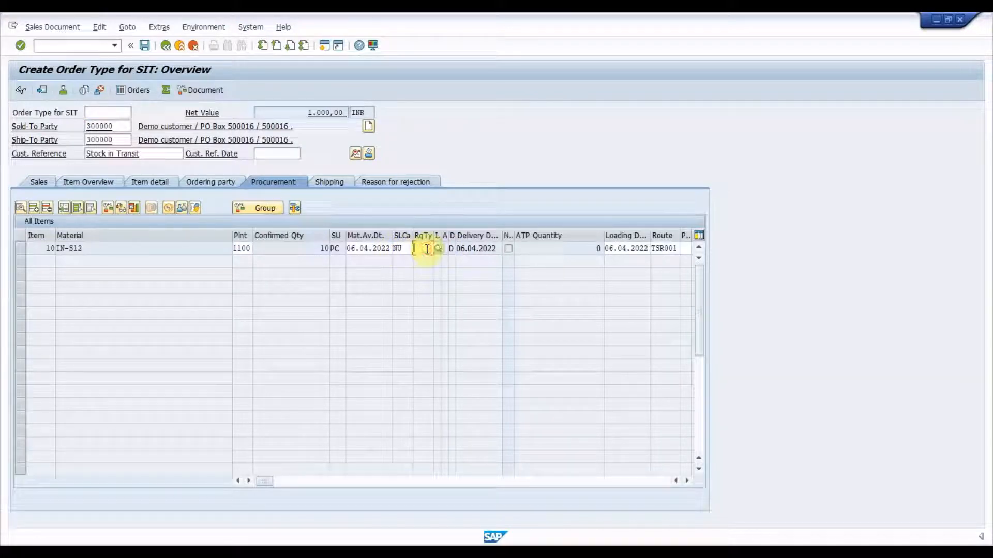
Step: Create the outbound delivery directly from the sales order and set the picked quantity of IN-S12 to 10
{"action": "left_click", "coordinate": [64, 28]}
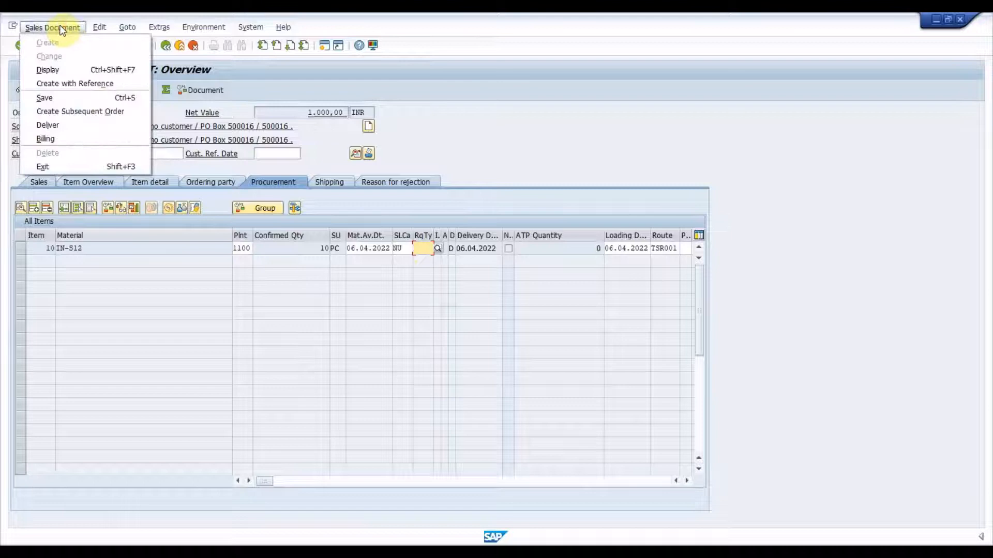
{"action": "left_click", "coordinate": [83, 125]}
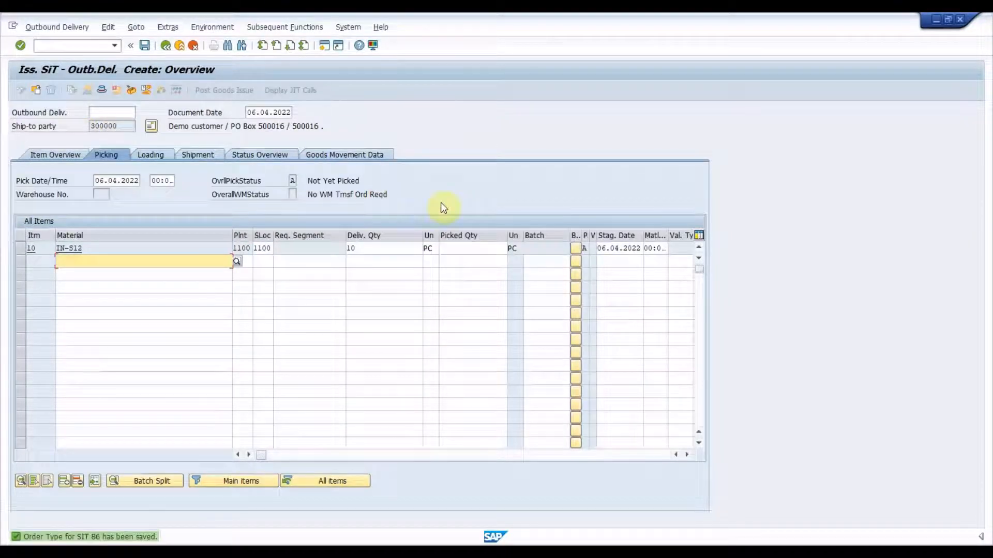
{"action": "left_click", "coordinate": [474, 248]}
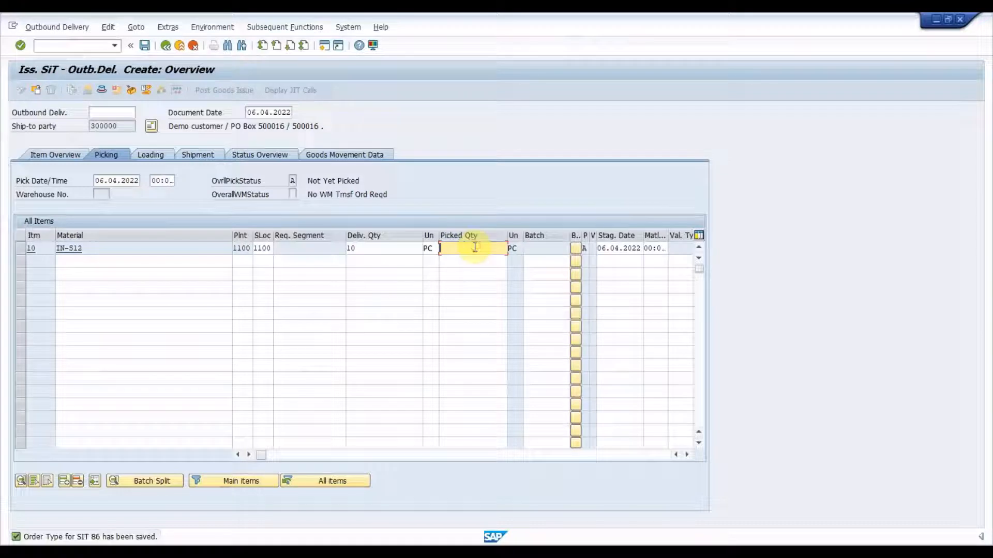
{"action": "type", "text": "10"}
{"action": "key", "text": "Return"}
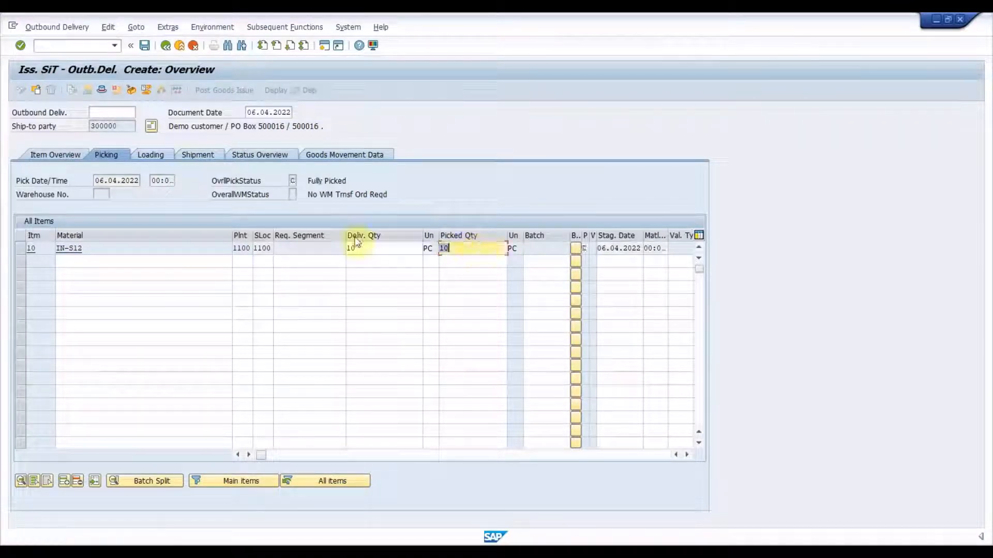
Step: Save the picked outbound delivery and post its goods issue
{"action": "left_click", "coordinate": [220, 248]}
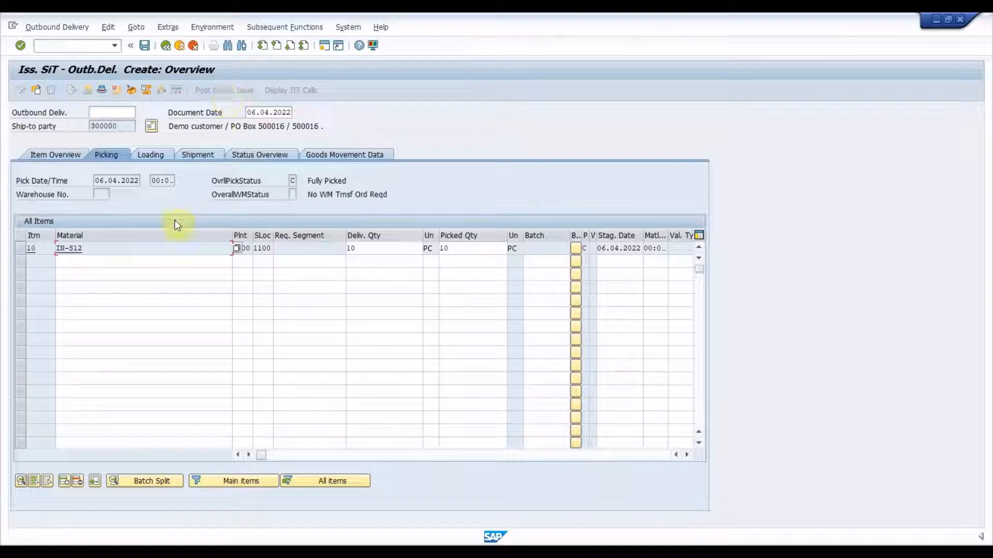
{"action": "left_click", "coordinate": [144, 45]}
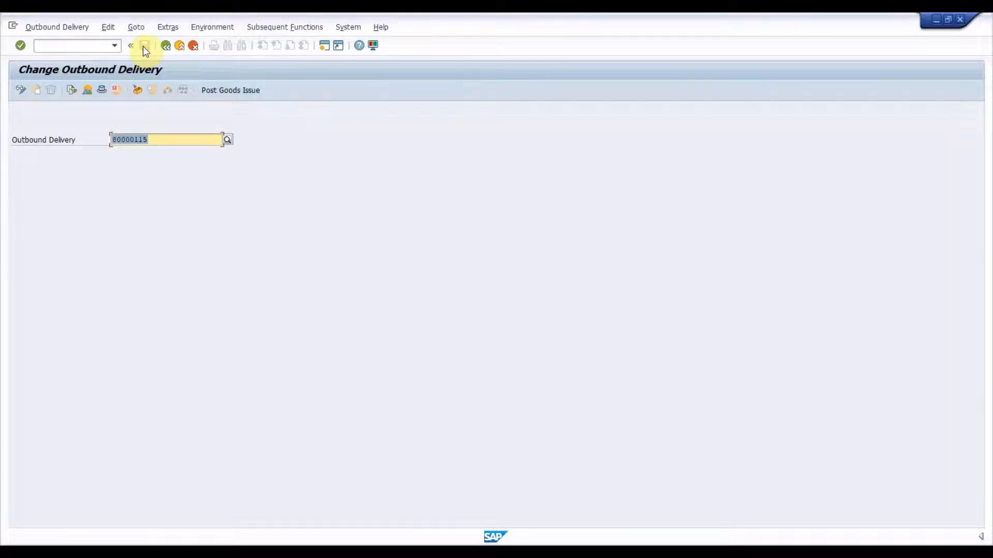
{"action": "left_click", "coordinate": [241, 92]}
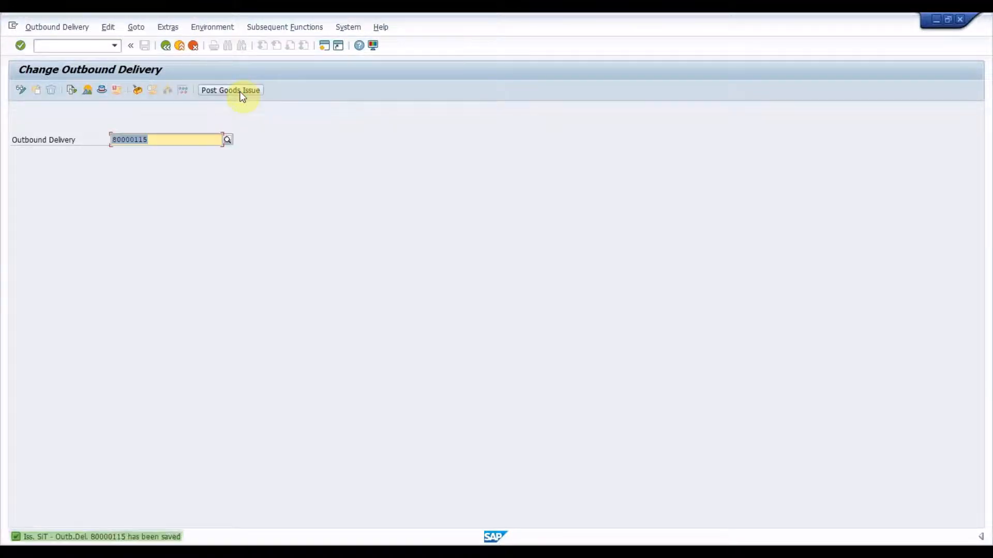
Step: Display the goods issue material document from the delivery's document flow, and check its quantity and movement type
{"action": "left_click", "coordinate": [72, 90]}
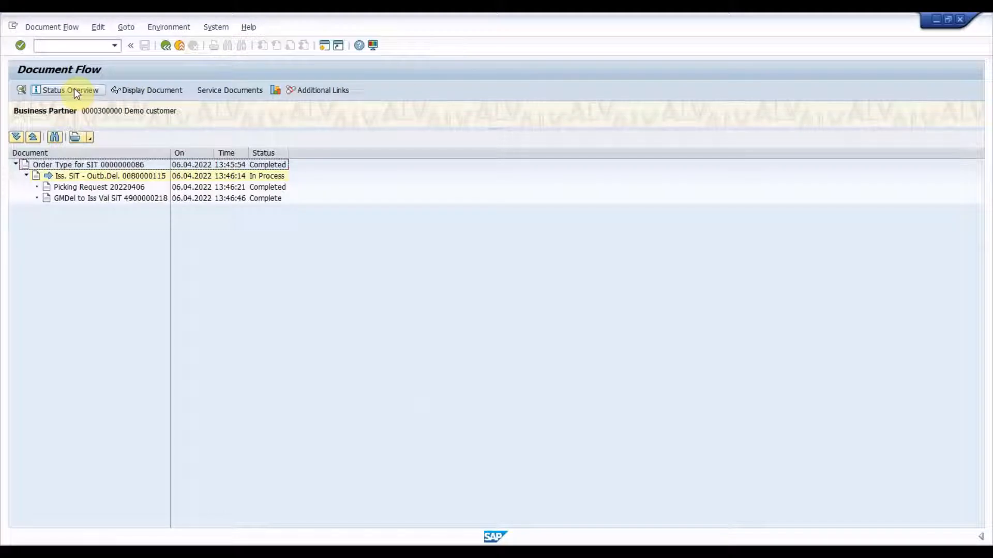
{"action": "left_click", "coordinate": [148, 198]}
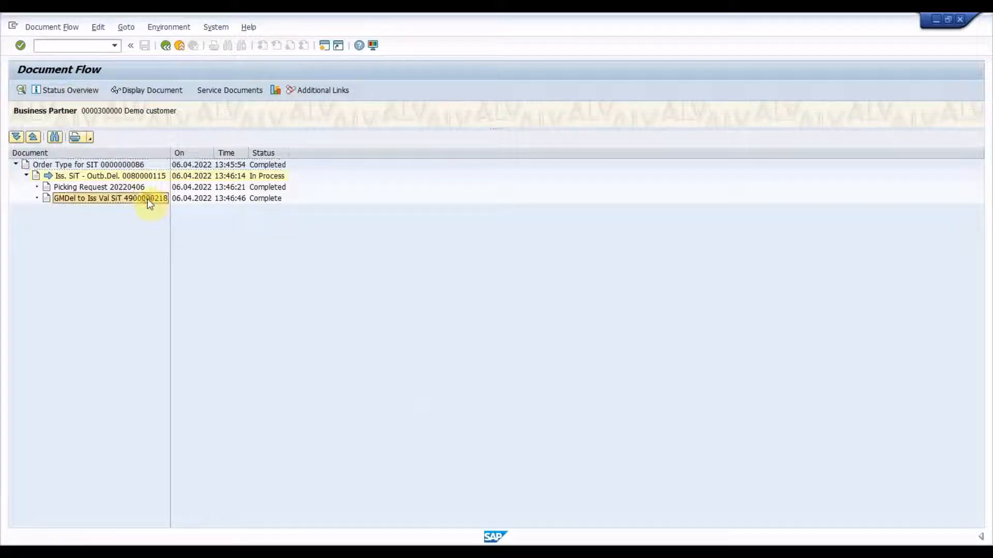
{"action": "left_click", "coordinate": [147, 94]}
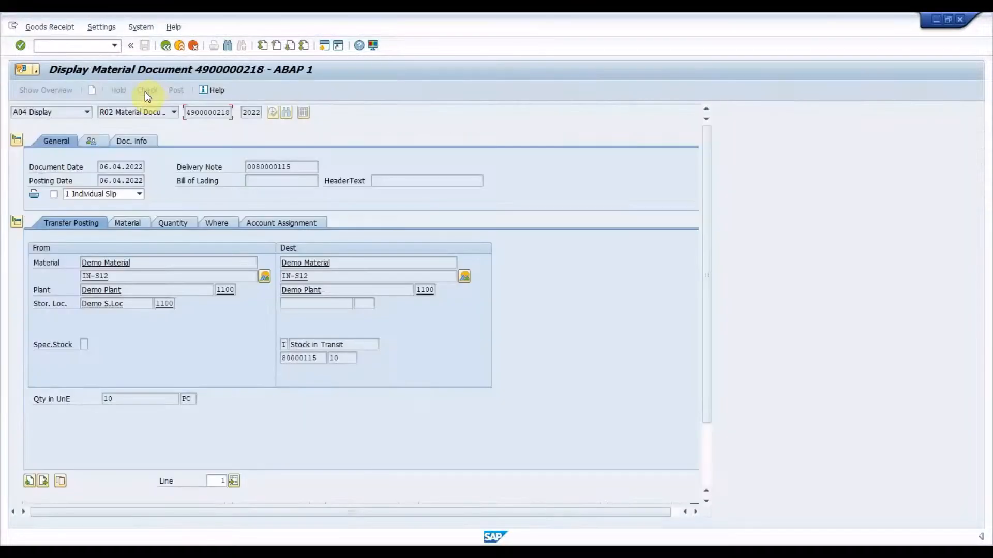
{"action": "left_click", "coordinate": [171, 223]}
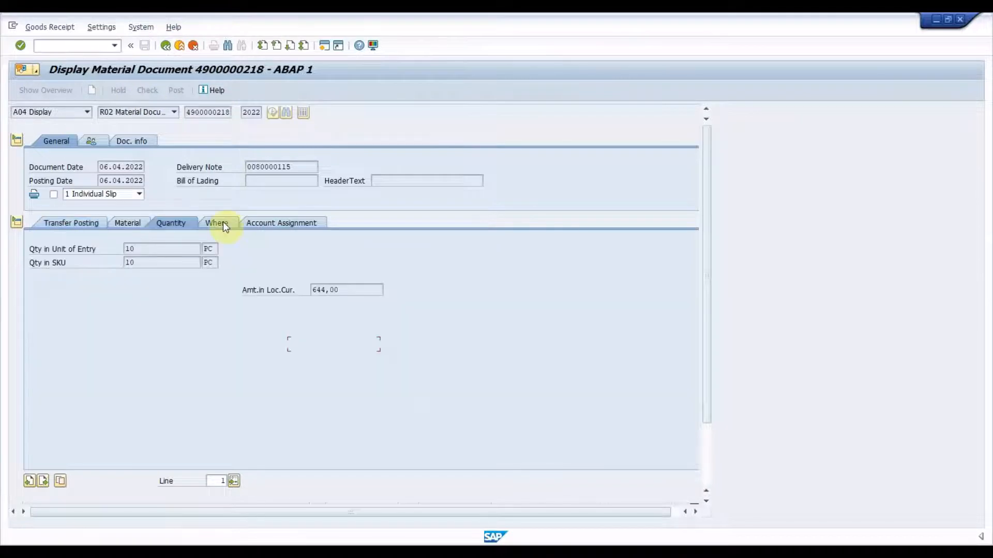
{"action": "left_click", "coordinate": [224, 223]}
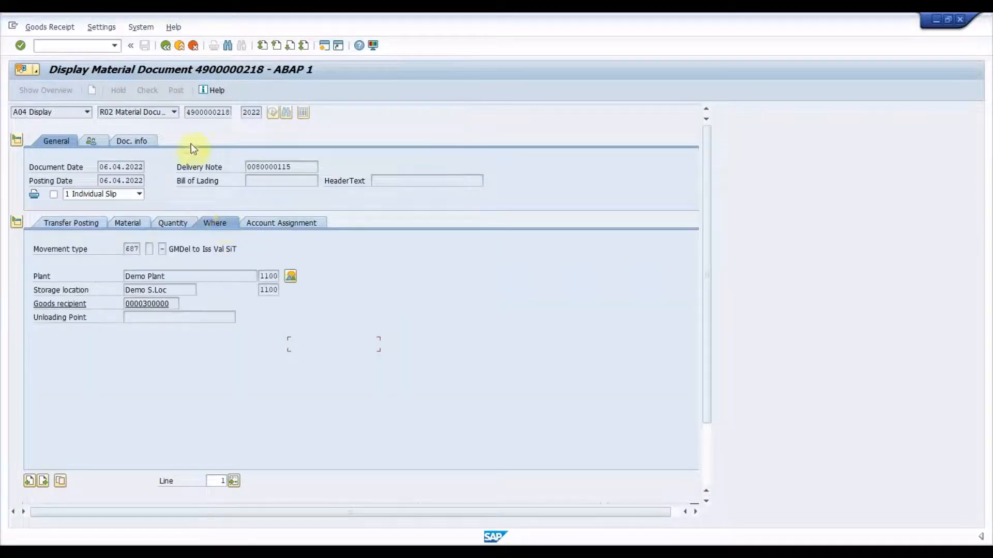
Step: Display the accounting document linked to the material document and examine its finished goods and valuated stock in transit lines
{"action": "left_click", "coordinate": [144, 142]}
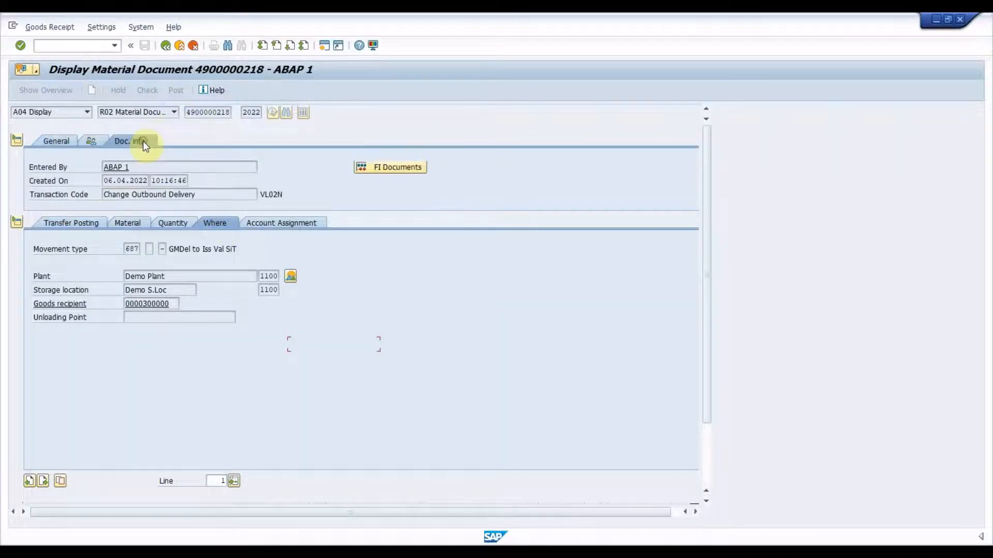
{"action": "left_click", "coordinate": [395, 168]}
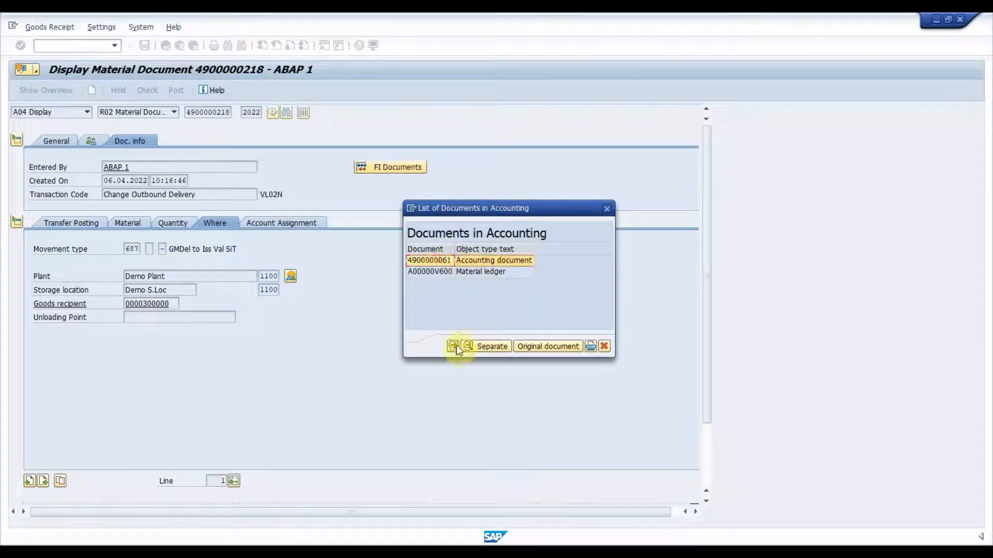
{"action": "left_click", "coordinate": [454, 346]}
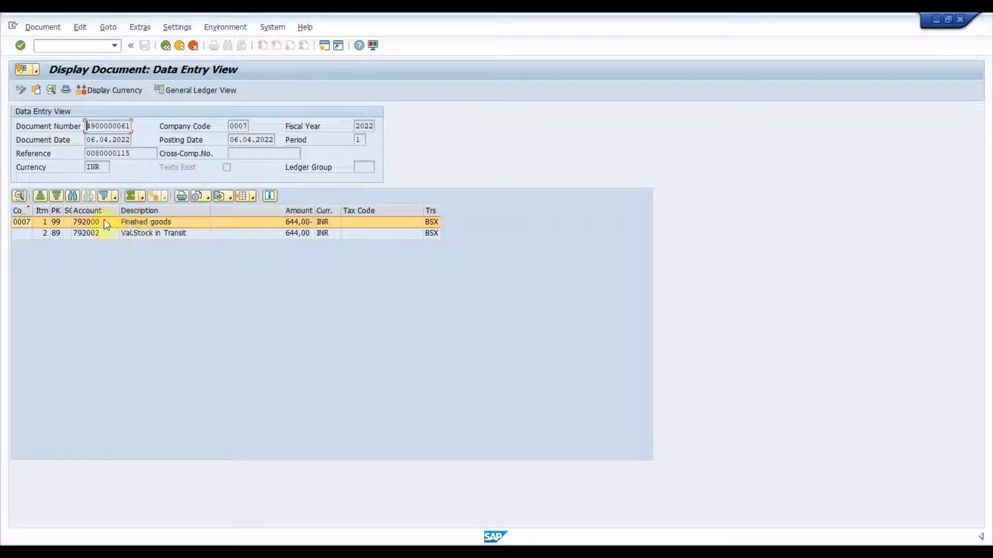
{"action": "left_click", "coordinate": [150, 236]}
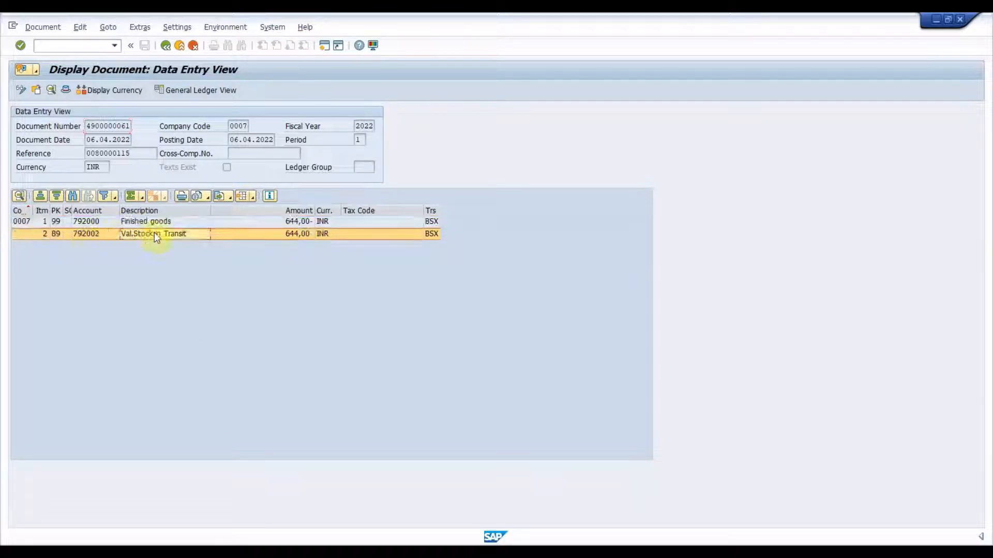
{"action": "left_click", "coordinate": [84, 234]}
Step: Leave the accounting document and open transaction MB5SIT for displaying stock in transit
{"action": "left_click", "coordinate": [90, 47]}
{"action": "type", "text": "/n"}
{"action": "key", "text": "Return"}
{"action": "left_click", "coordinate": [90, 46]}
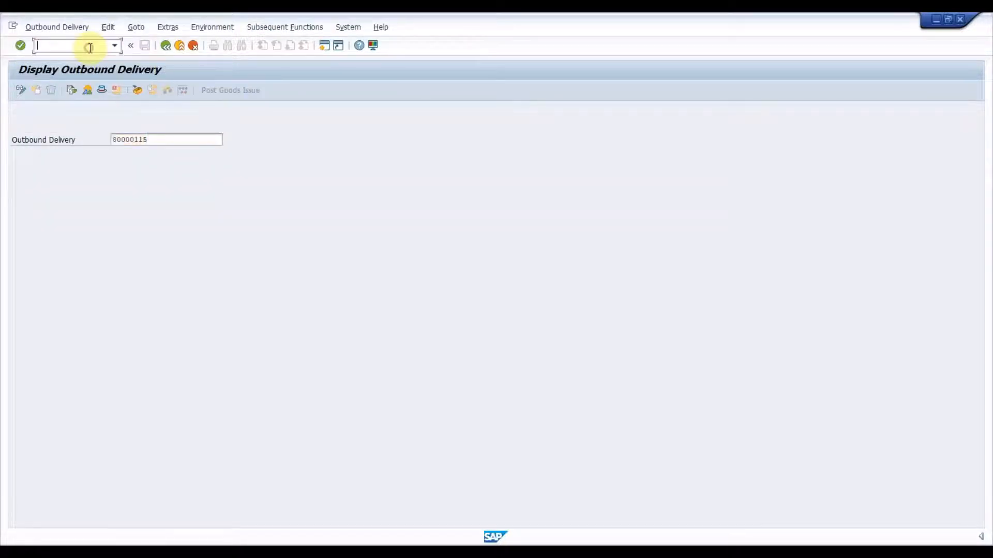
{"action": "type", "text": "/NMB"}
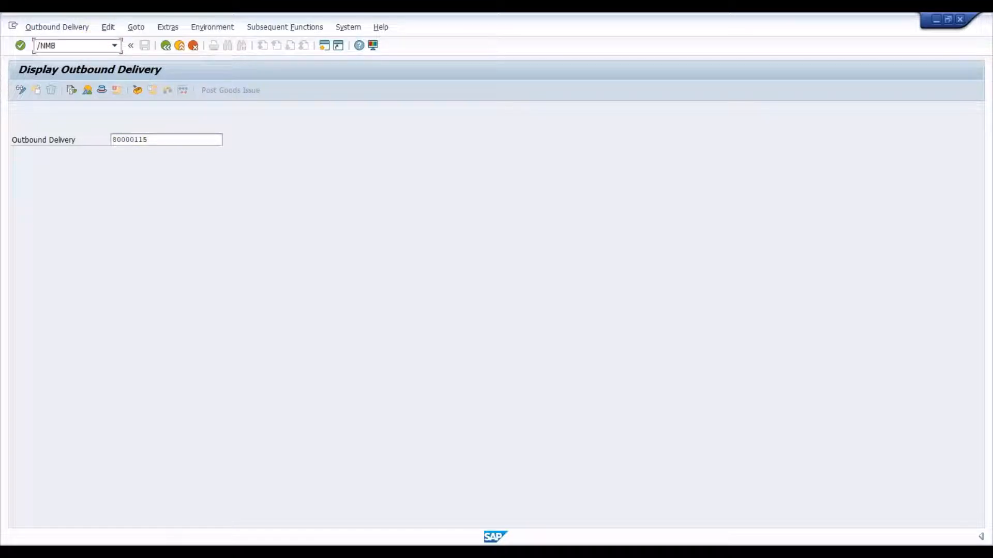
{"action": "type", "text": "5SIT"}
{"action": "key", "text": "Return"}
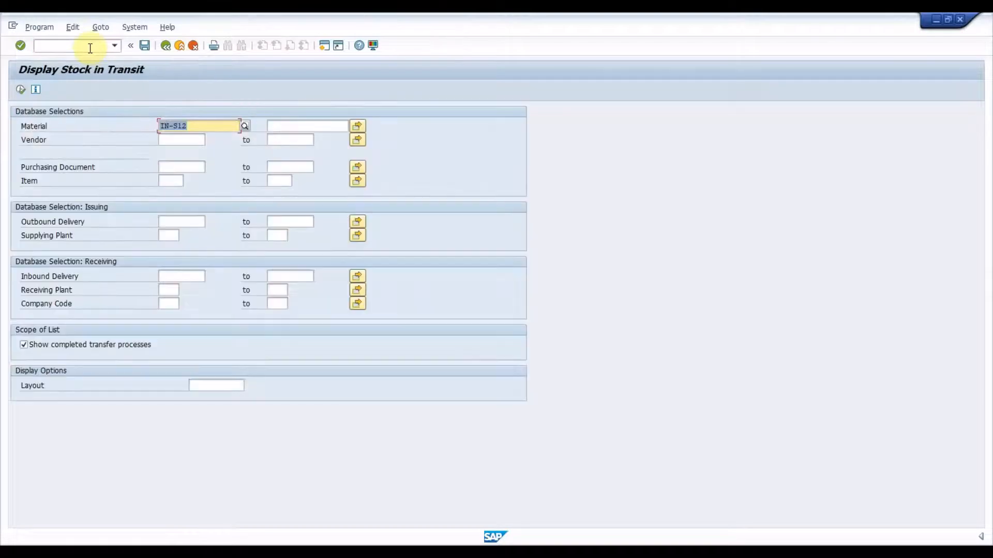
Step: Run the stock in transit report for material IN-S12 and the new outbound delivery's number, and check the delivered stock
{"action": "left_click", "coordinate": [166, 221]}
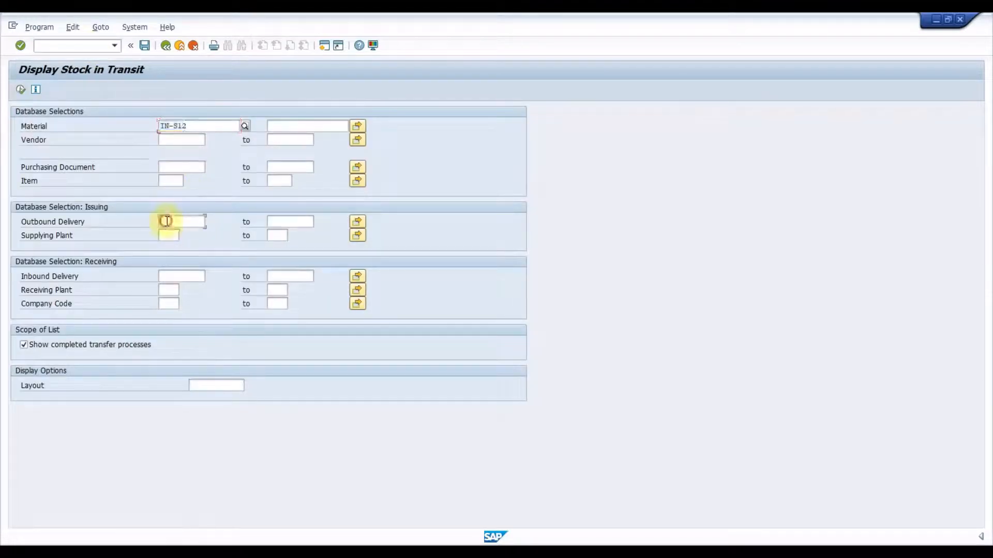
{"action": "type", "text": "80000115"}
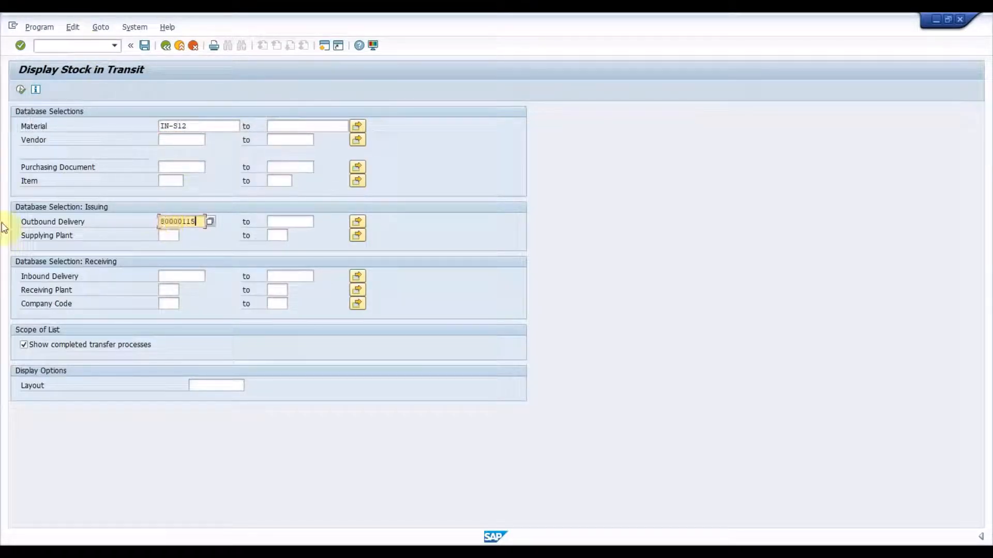
{"action": "left_click", "coordinate": [20, 93]}
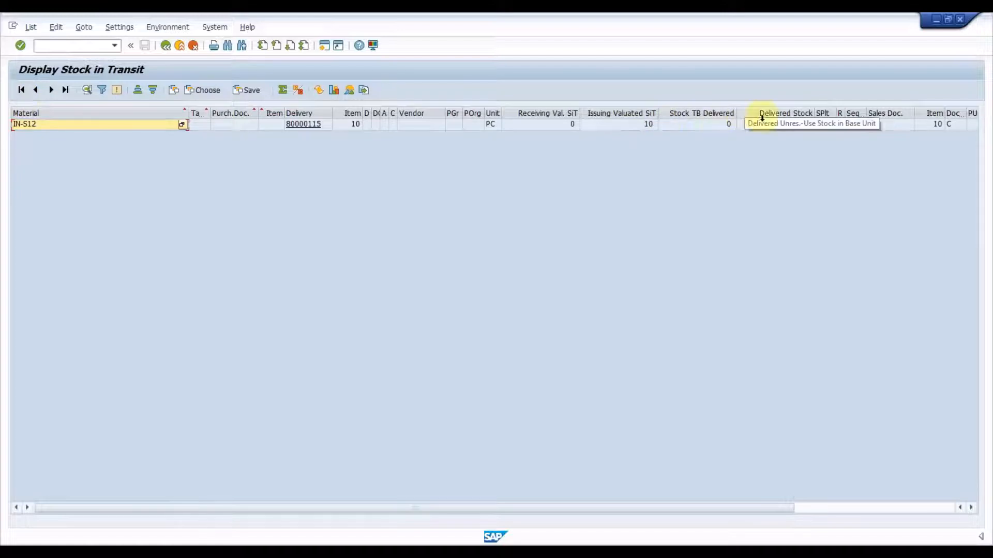
{"action": "left_click", "coordinate": [790, 126]}
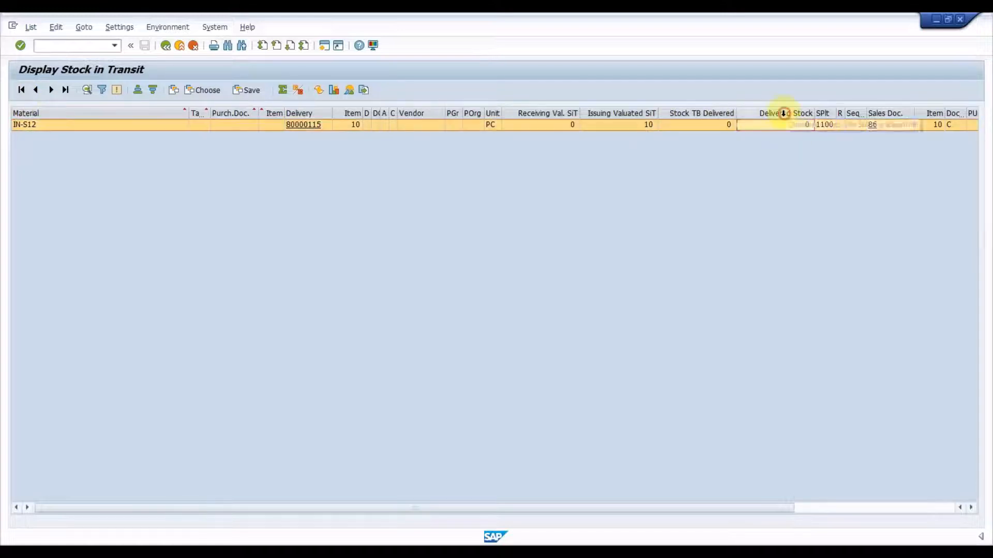
Step: Check the issuing and receiving valuated stock in transit quantities in the report
{"action": "left_click", "coordinate": [633, 113]}
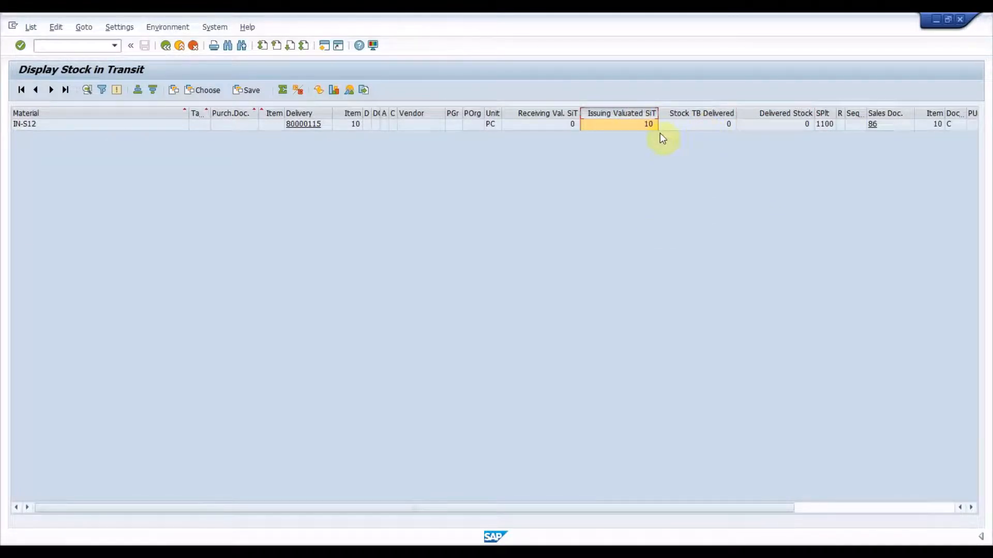
{"action": "left_click", "coordinate": [534, 125]}
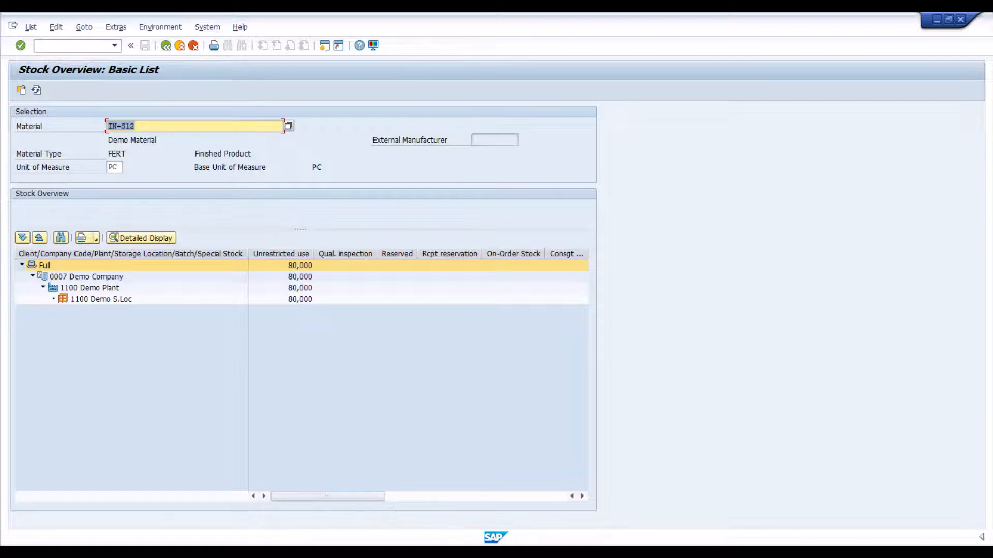
Step: Open transaction VLPOD and display the proof of delivery overview for the outbound delivery
{"action": "left_click", "coordinate": [83, 46]}
{"action": "type", "text": "/NVLPOD"}
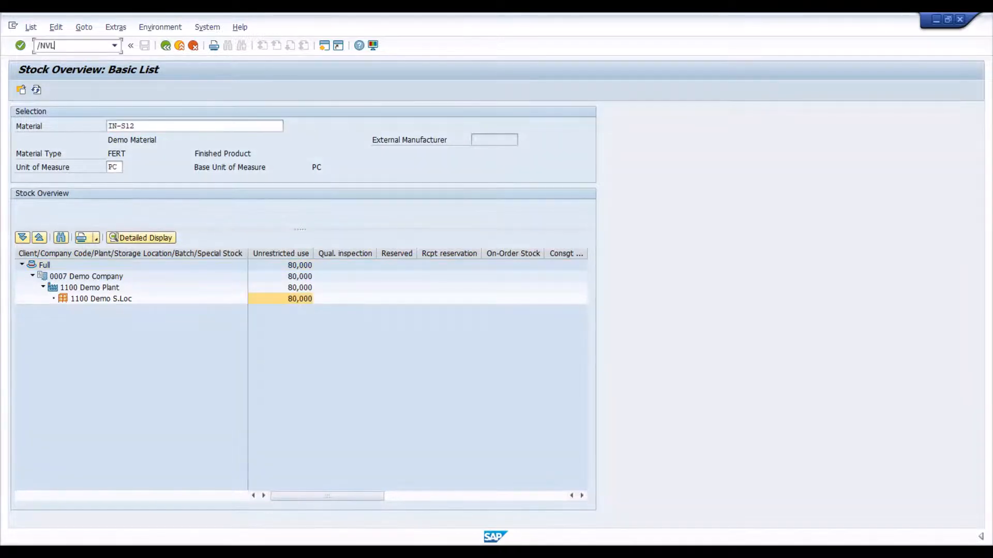
{"action": "key", "text": "Return"}
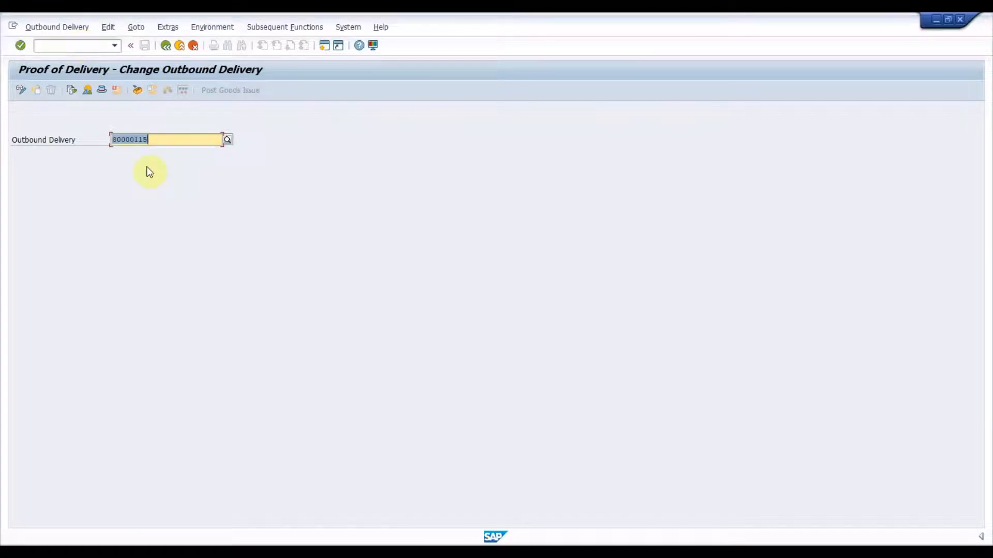
{"action": "key", "text": "Return"}
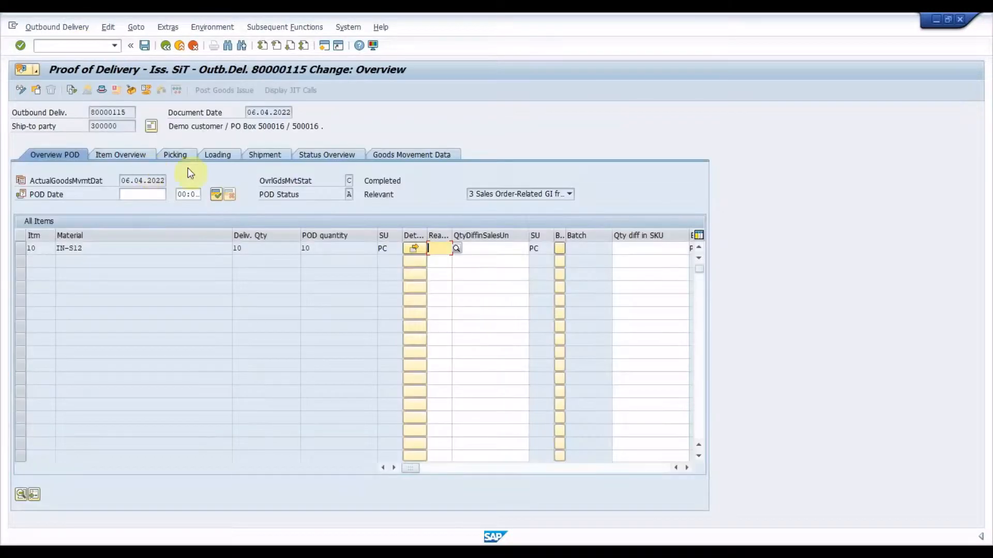
Step: Look over the proof of delivery fields and review the variance reasons available for the IN-S12 item
{"action": "left_click", "coordinate": [495, 249]}
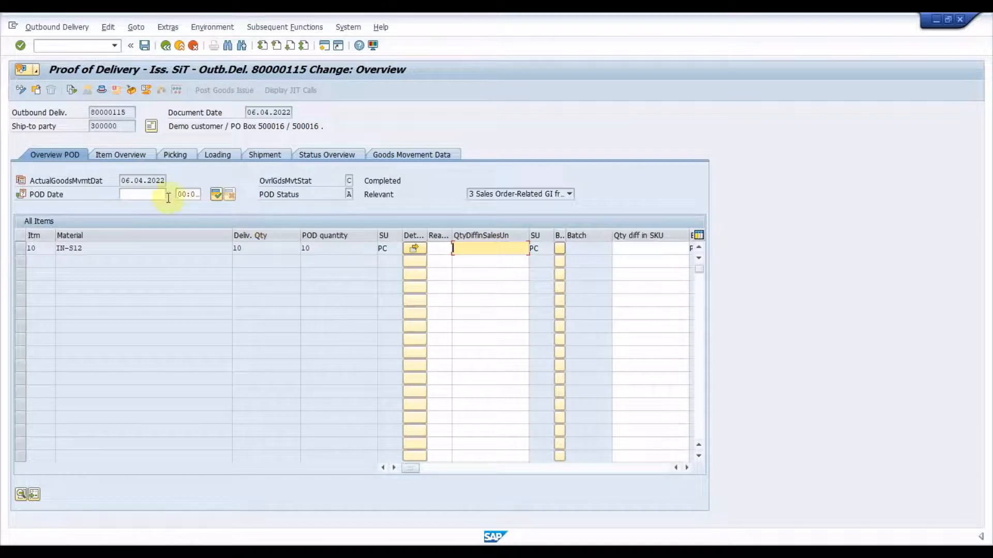
{"action": "left_click", "coordinate": [150, 194]}
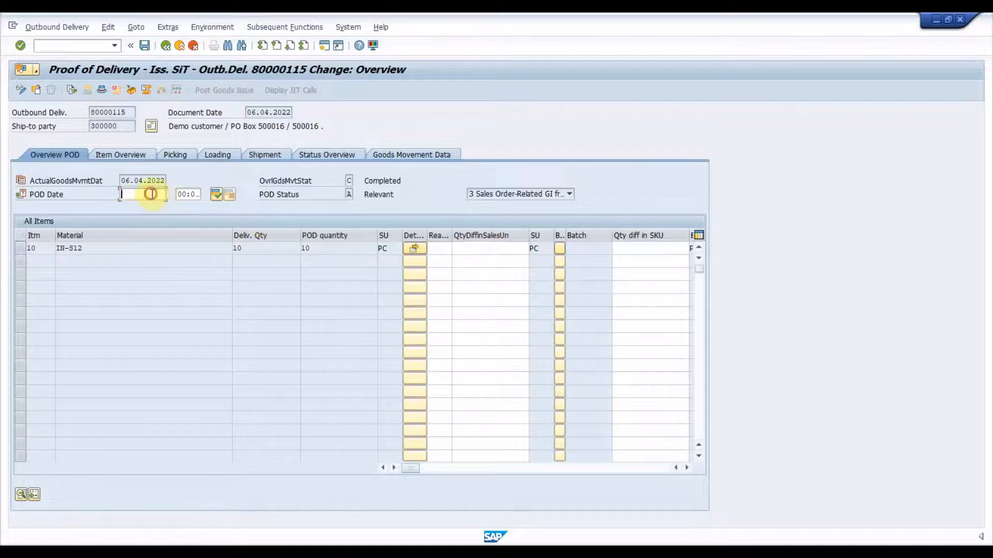
{"action": "left_click", "coordinate": [444, 251]}
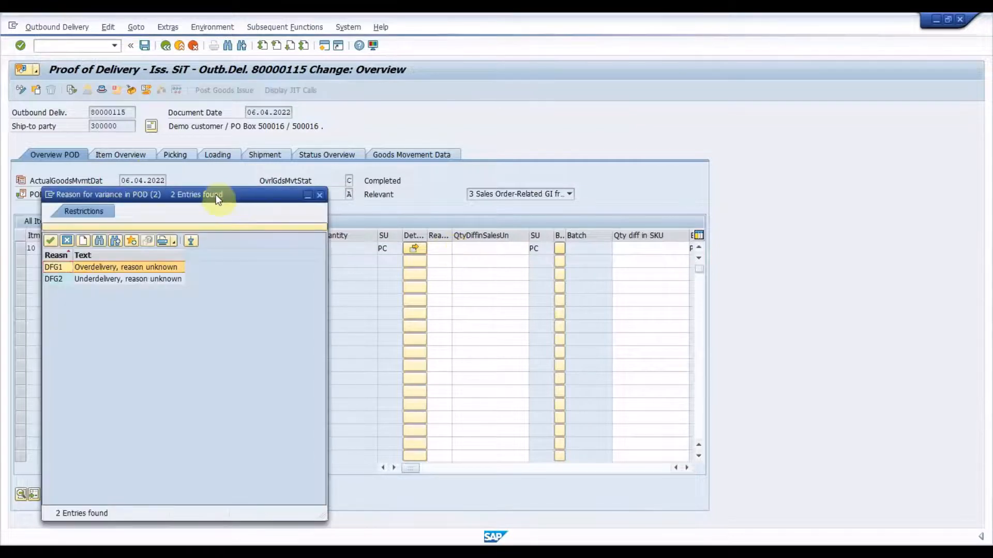
{"action": "left_click_drag", "start_coordinate": [214, 195], "coordinate": [482, 280]}
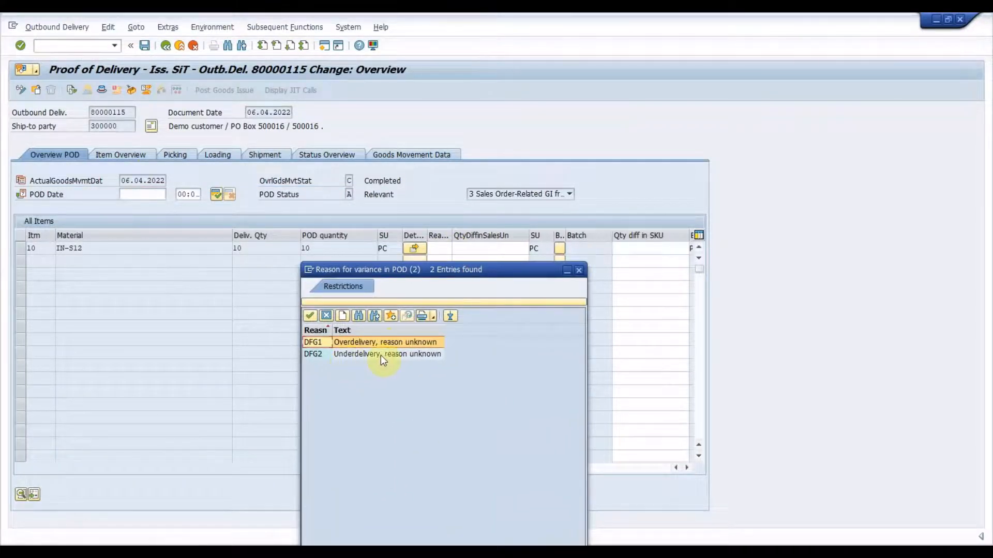
{"action": "left_click", "coordinate": [578, 270]}
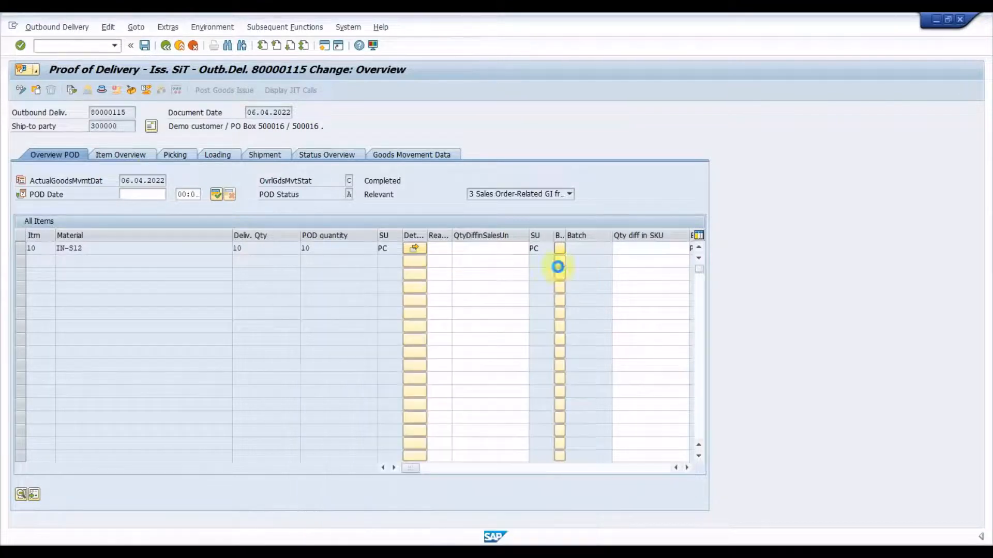
Step: Report variance reason DFG2 (underdelivery, reason unknown) with a quantity difference of 5 PC for item 10
{"action": "left_click", "coordinate": [433, 247]}
{"action": "left_click", "coordinate": [456, 249]}
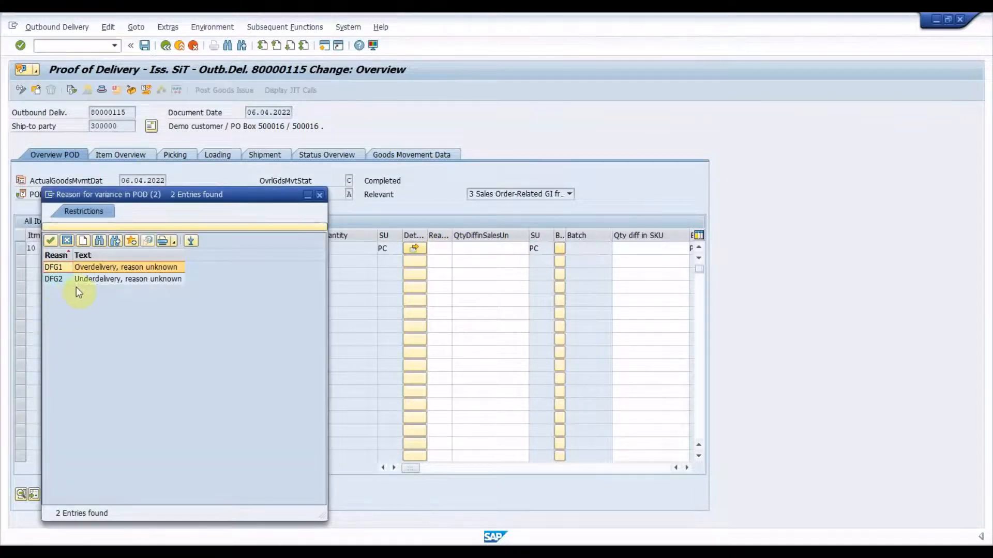
{"action": "double_click", "coordinate": [83, 280]}
{"action": "left_click", "coordinate": [485, 248]}
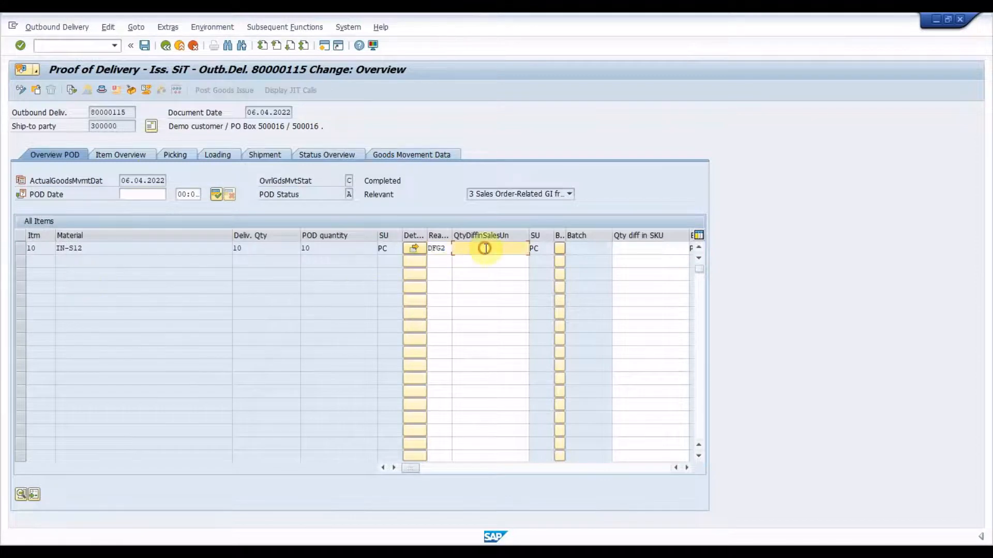
{"action": "type", "text": "5"}
{"action": "key", "text": "Return"}
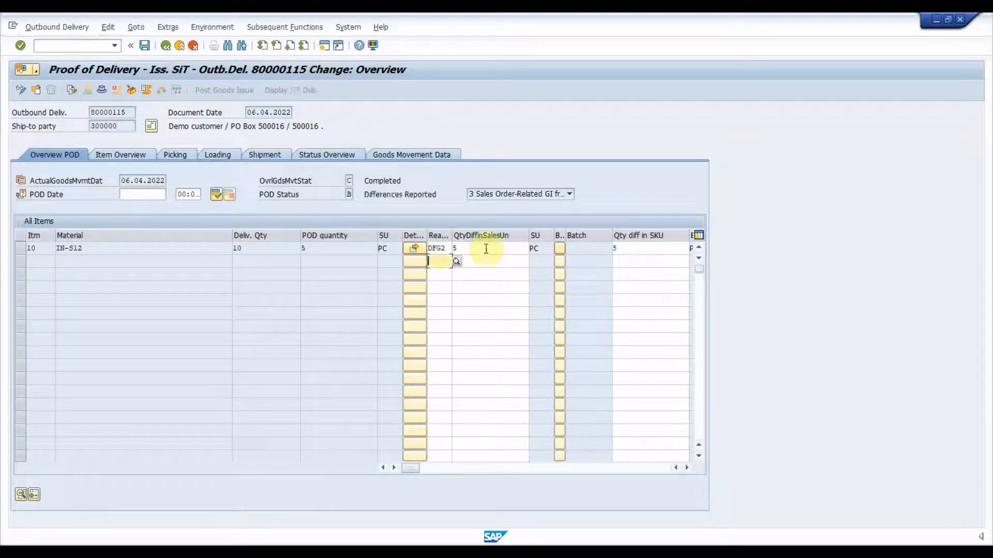
Step: Confirm the proof of delivery with the reported difference and save the outbound delivery
{"action": "left_click", "coordinate": [486, 248]}
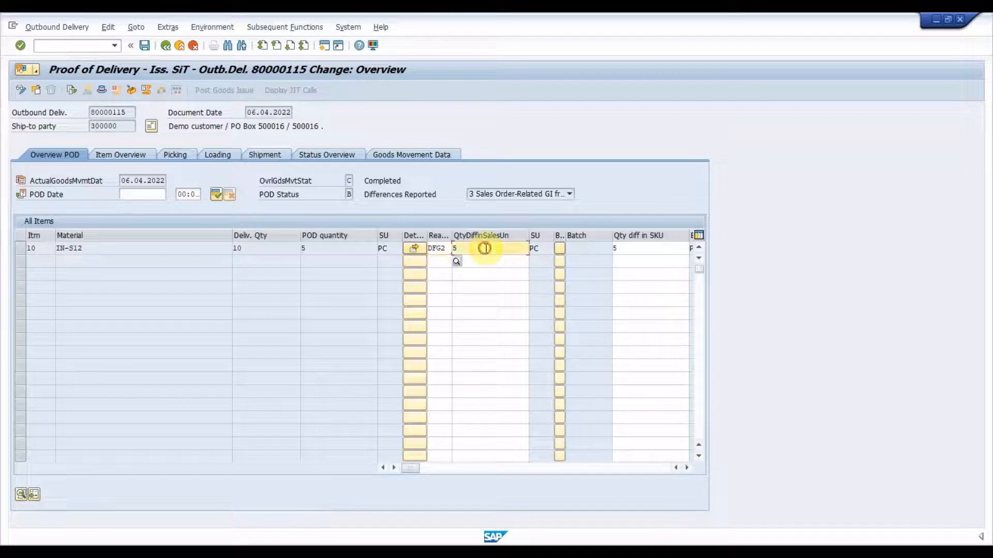
{"action": "left_click", "coordinate": [215, 196]}
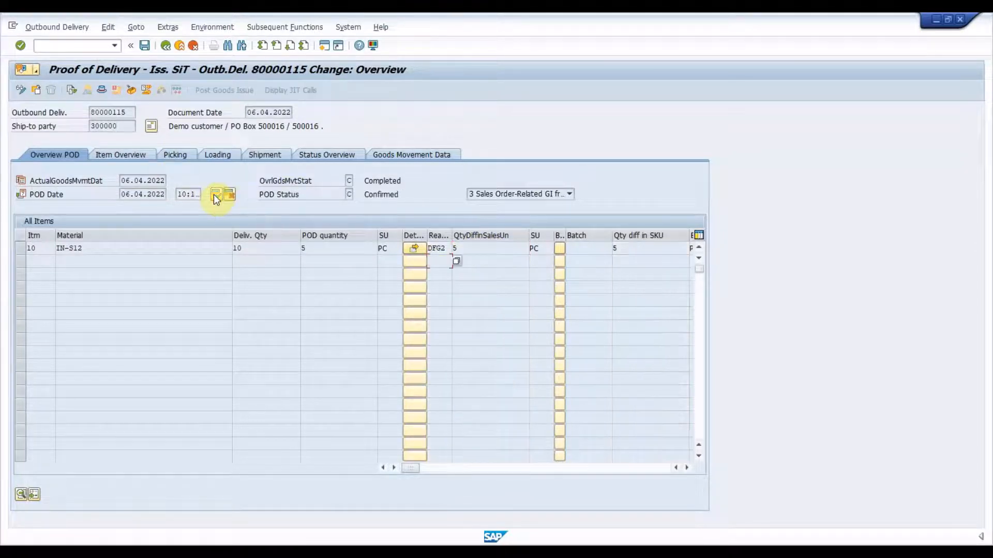
{"action": "left_click", "coordinate": [144, 49]}
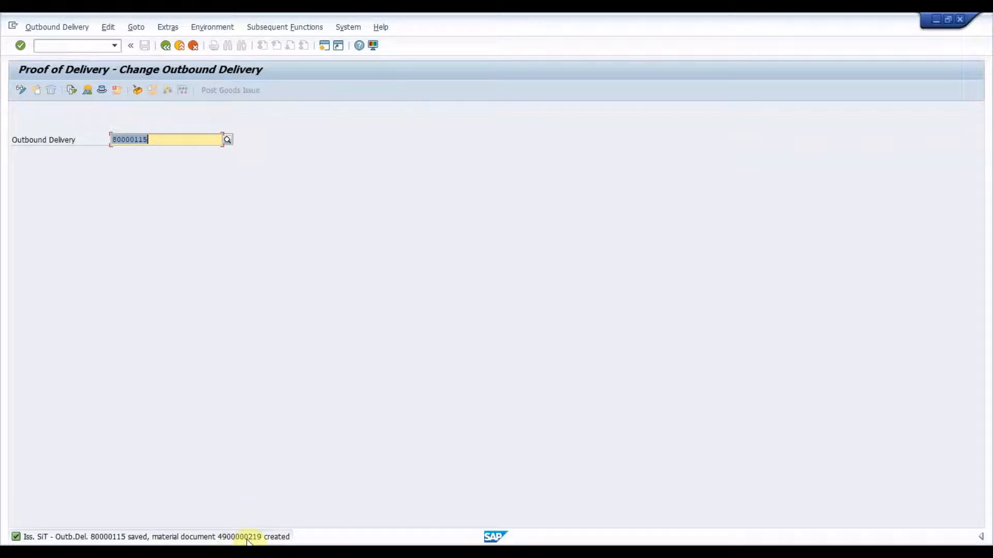
Step: Display the new goods issue material document from the delivery's document flow, and check its movement type details
{"action": "left_click", "coordinate": [72, 89]}
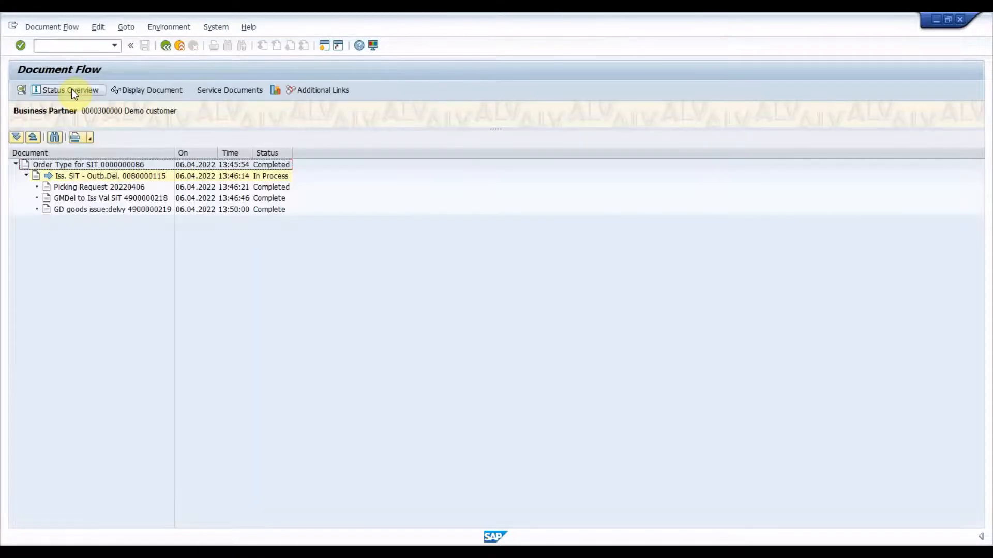
{"action": "left_click", "coordinate": [155, 208]}
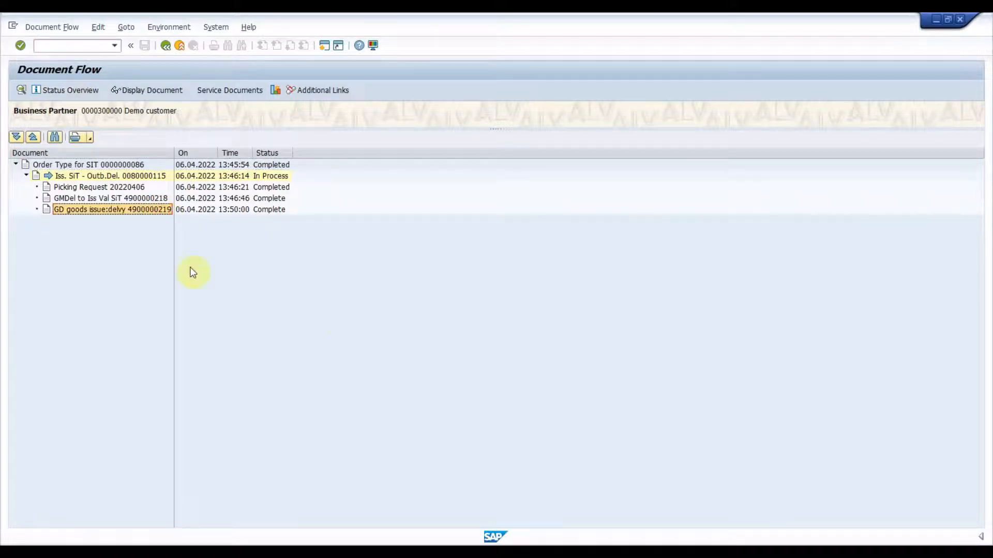
{"action": "left_click", "coordinate": [158, 90]}
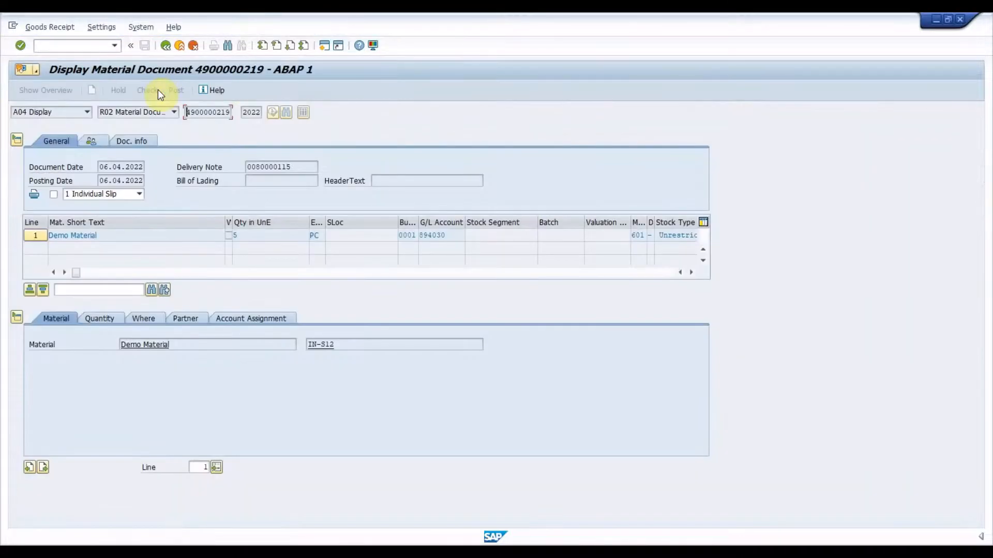
{"action": "left_click", "coordinate": [159, 318]}
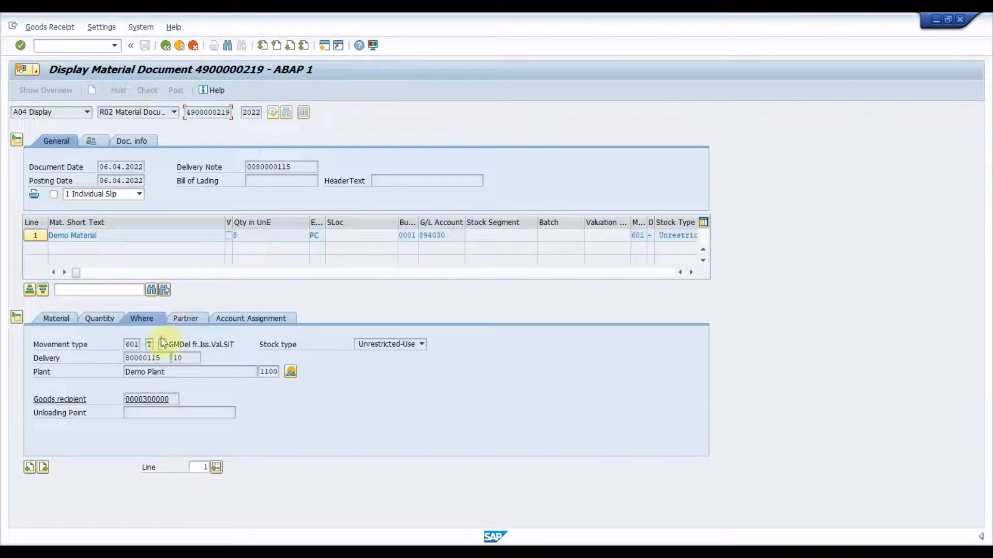
Step: Display the accounting document linked to this goods issue, and examine its valuated stock in transit and inventory change lines
{"action": "left_click", "coordinate": [138, 141]}
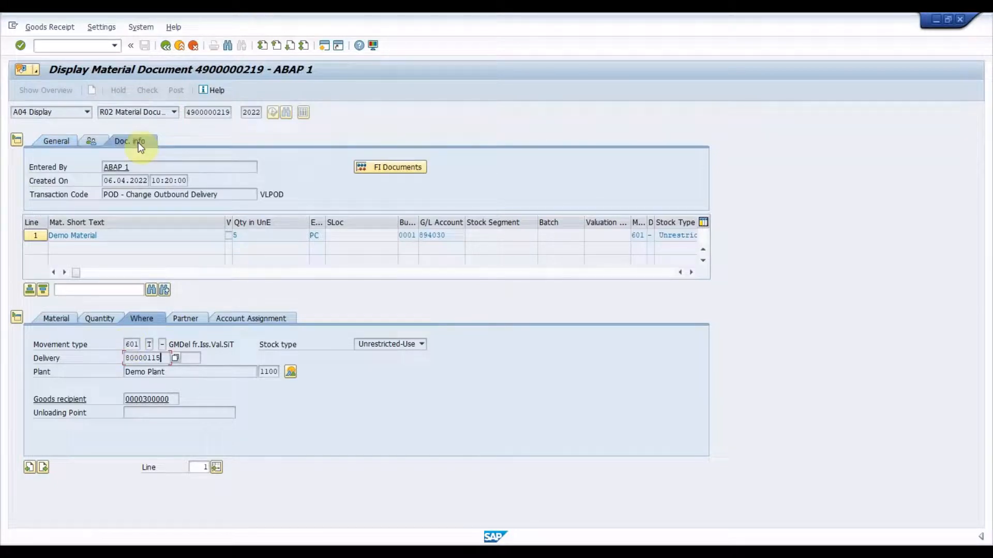
{"action": "left_click", "coordinate": [411, 171]}
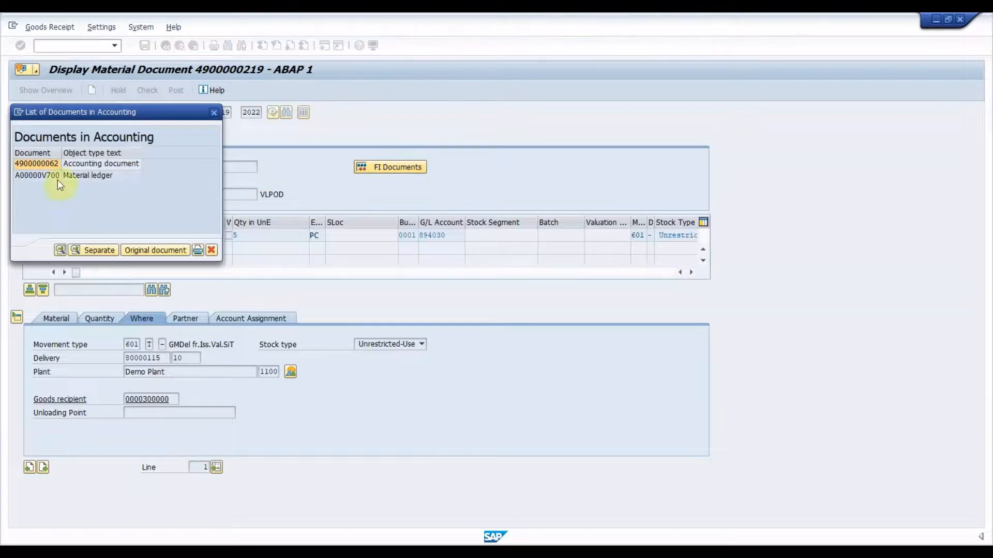
{"action": "left_click", "coordinate": [46, 163]}
{"action": "left_click", "coordinate": [60, 250]}
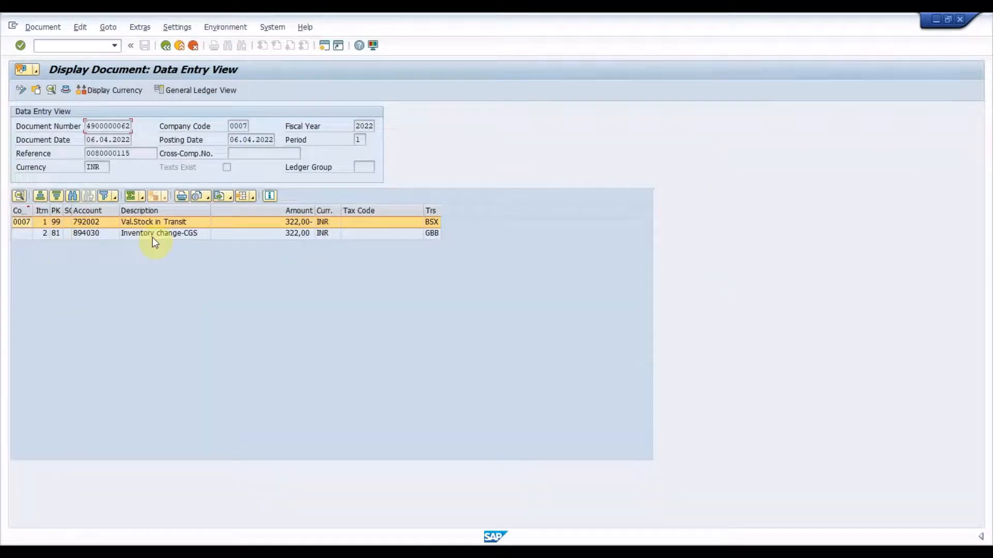
{"action": "left_click", "coordinate": [153, 236]}
{"action": "left_click", "coordinate": [157, 223]}
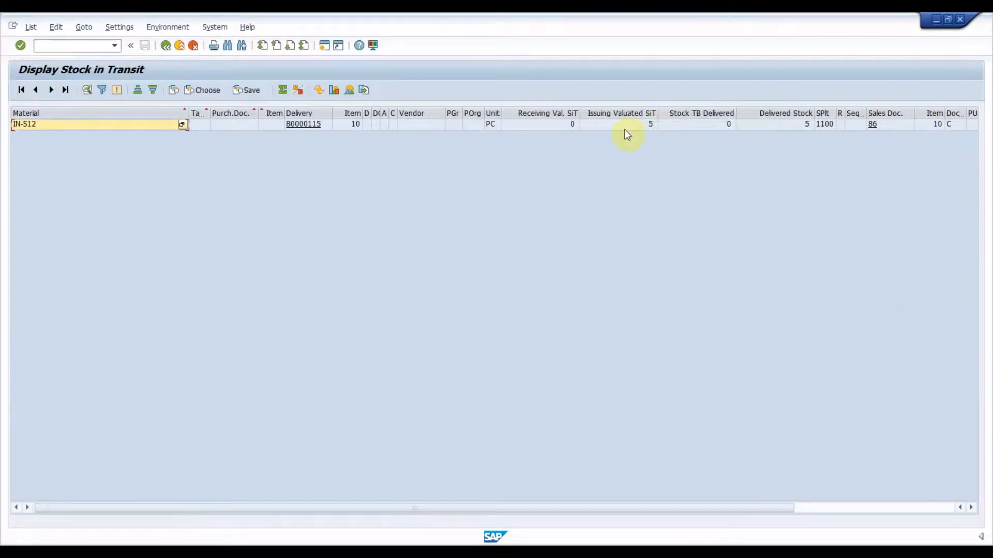
Step: Check the issuing valuated and delivered stock quantities in the stock in transit report after the proof of delivery
{"action": "left_click", "coordinate": [627, 113]}
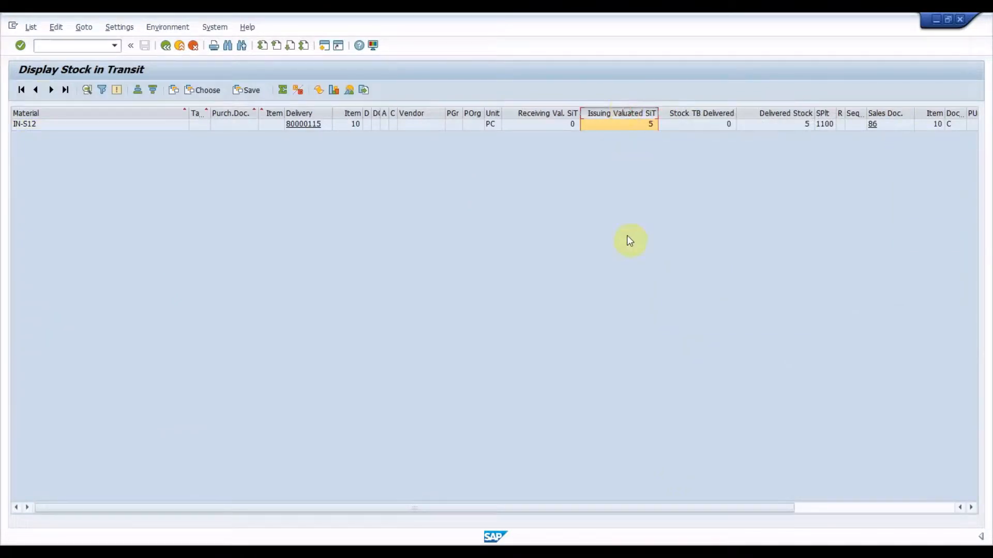
{"action": "left_click", "coordinate": [774, 111]}
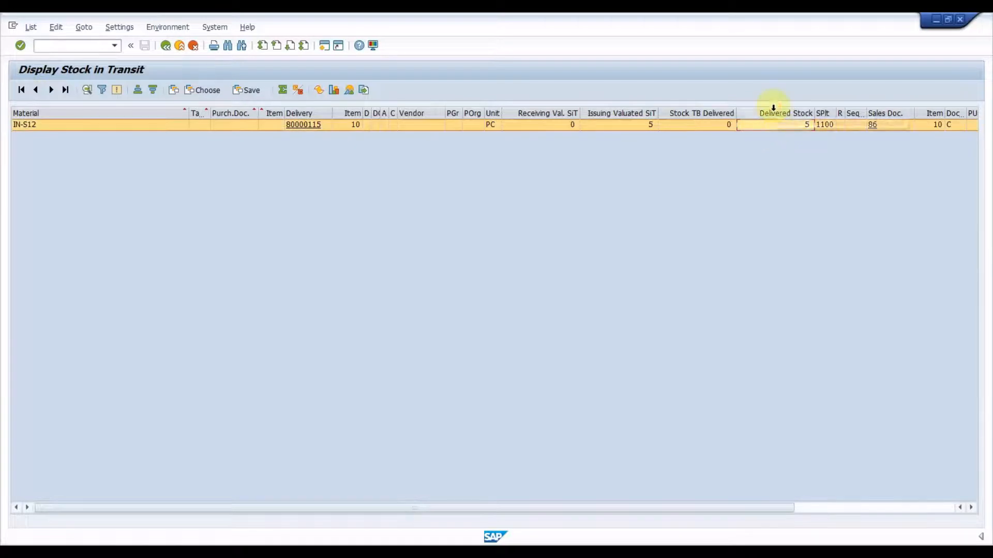
{"action": "left_click", "coordinate": [771, 125]}
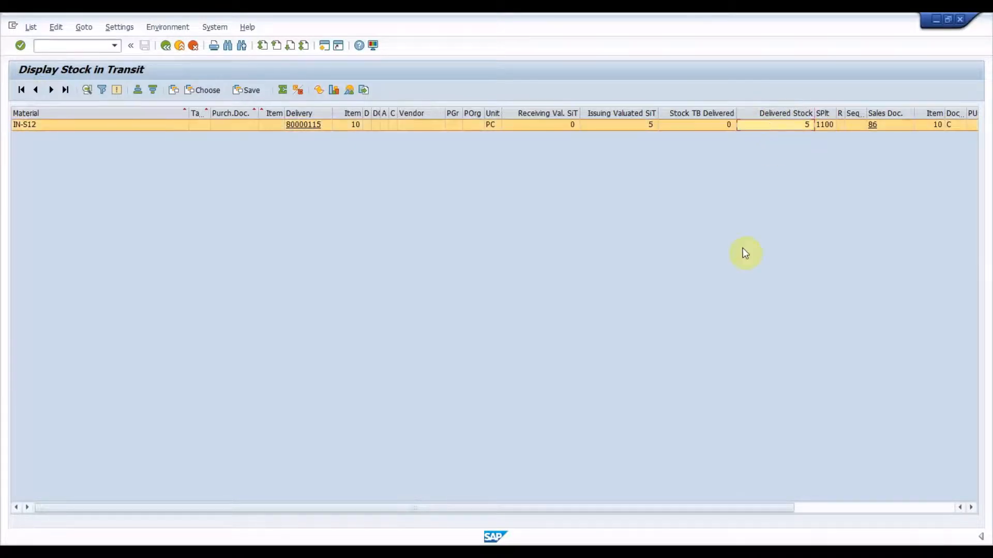
{"action": "left_click", "coordinate": [775, 113]}
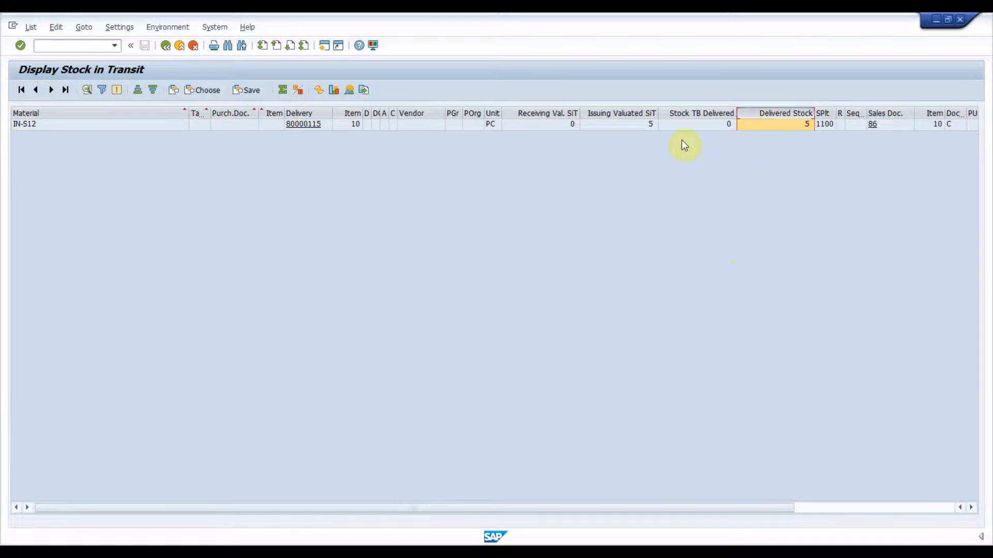
Step: Create an F2 invoice for the outbound delivery in transaction VF01, check its billed quantity, and save it
{"action": "left_click", "coordinate": [90, 48]}
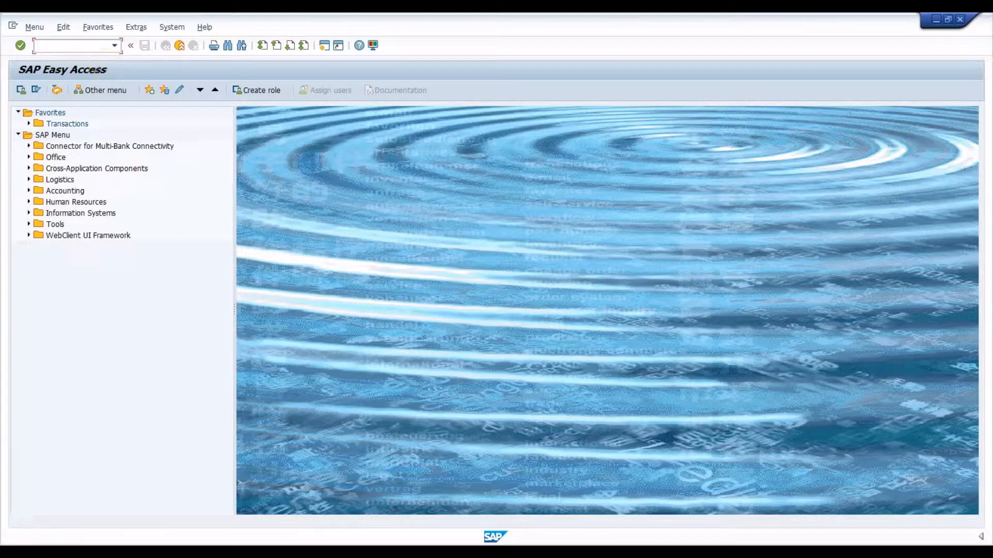
{"action": "type", "text": "VF01"}
{"action": "key", "text": "Return"}
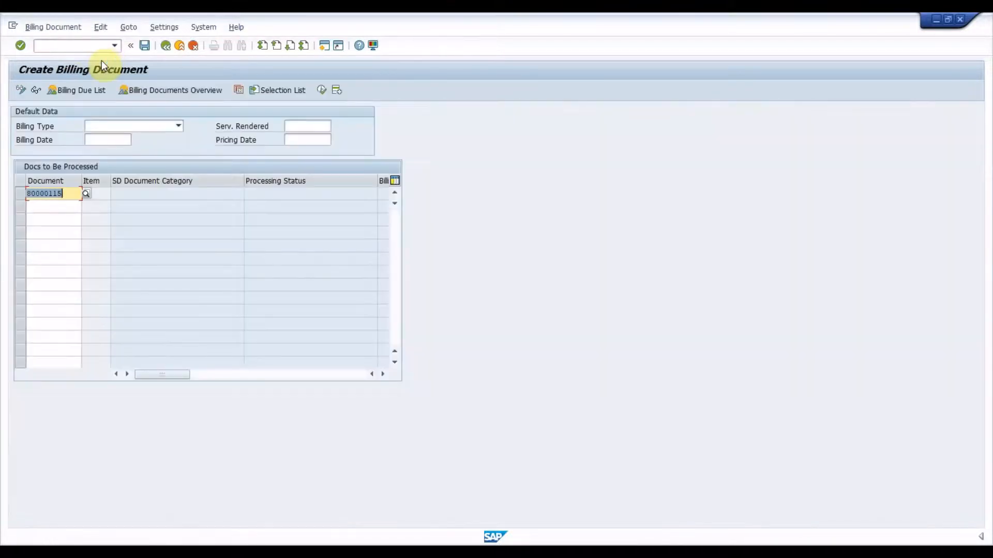
{"action": "key", "text": "Return"}
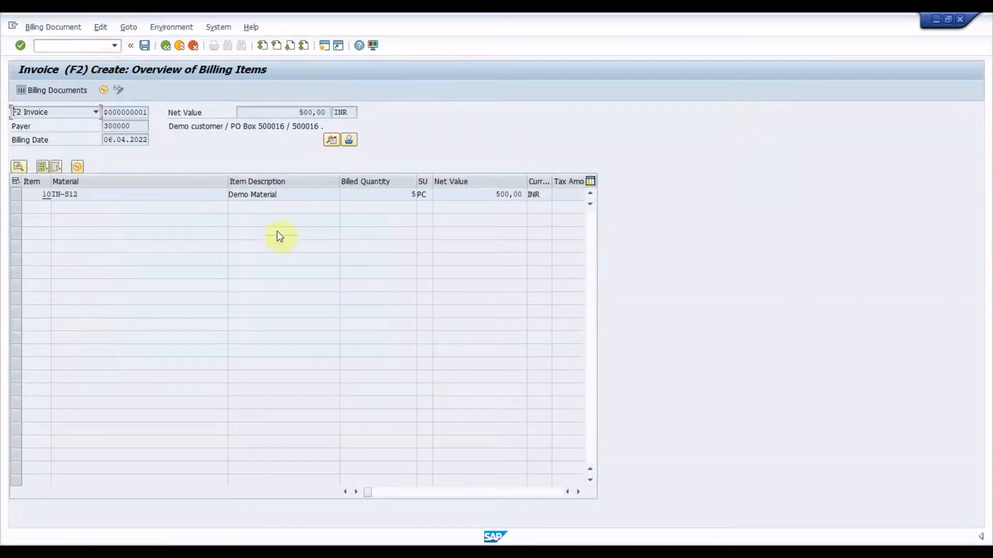
{"action": "left_click", "coordinate": [377, 195]}
{"action": "left_click", "coordinate": [145, 46]}
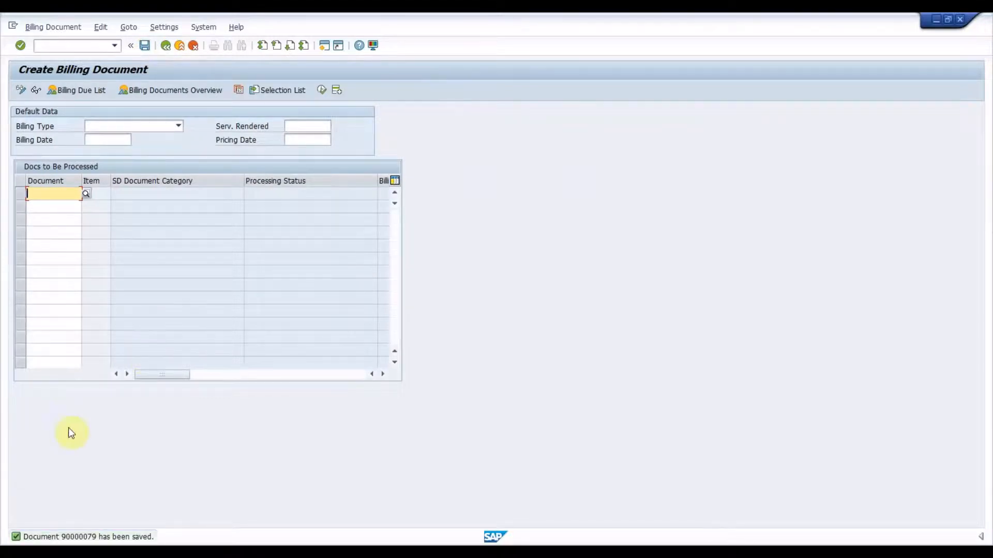
Step: Open the goods movement transaction for an A08 Transfer Posting with R10 Other and movement type 411 T
{"action": "left_click", "coordinate": [84, 45]}
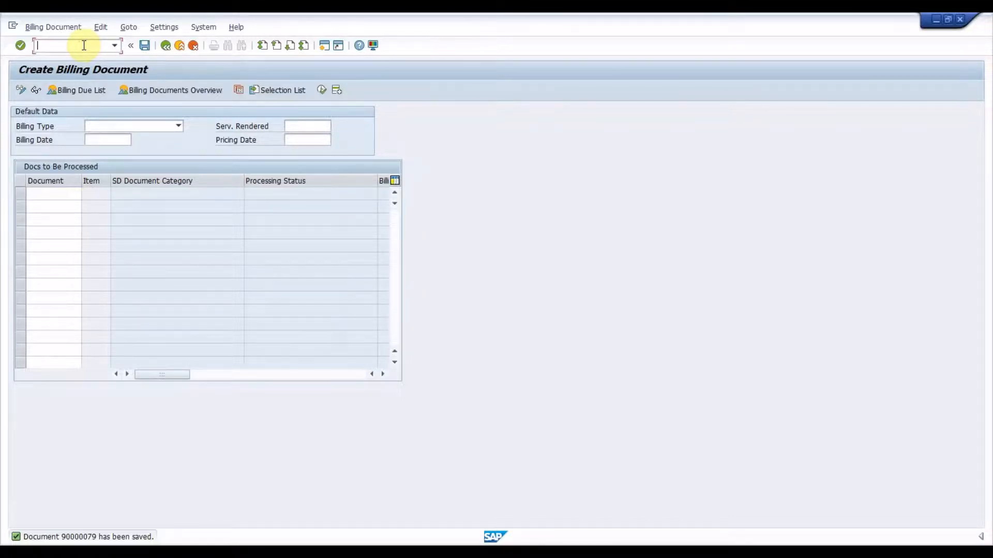
{"action": "type", "text": "/n"}
{"action": "key", "text": "Return"}
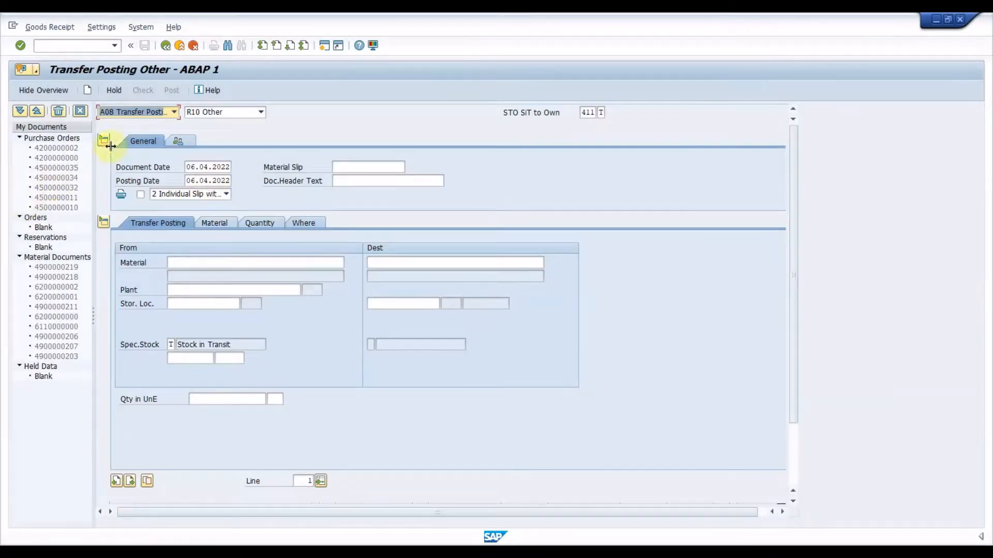
{"action": "left_click", "coordinate": [174, 112]}
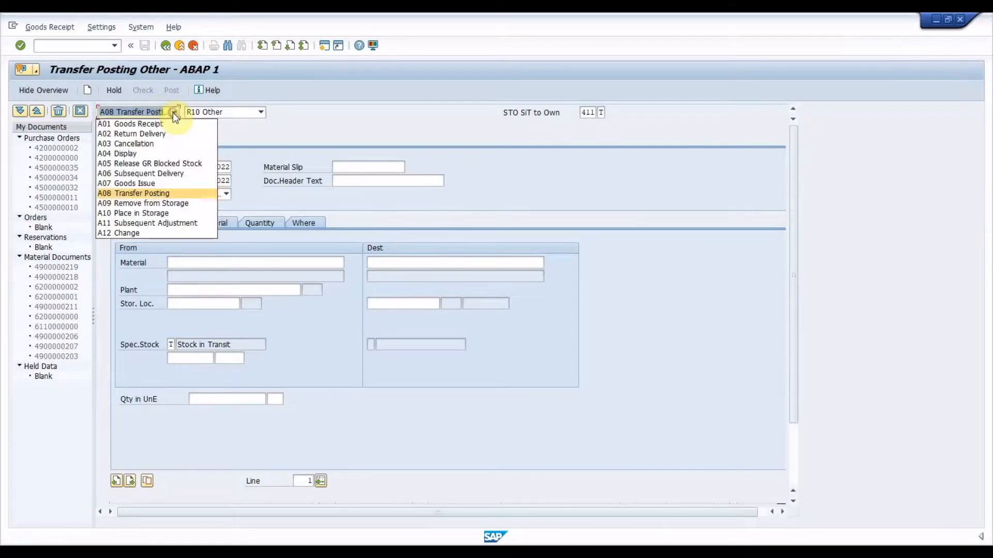
{"action": "left_click", "coordinate": [173, 112]}
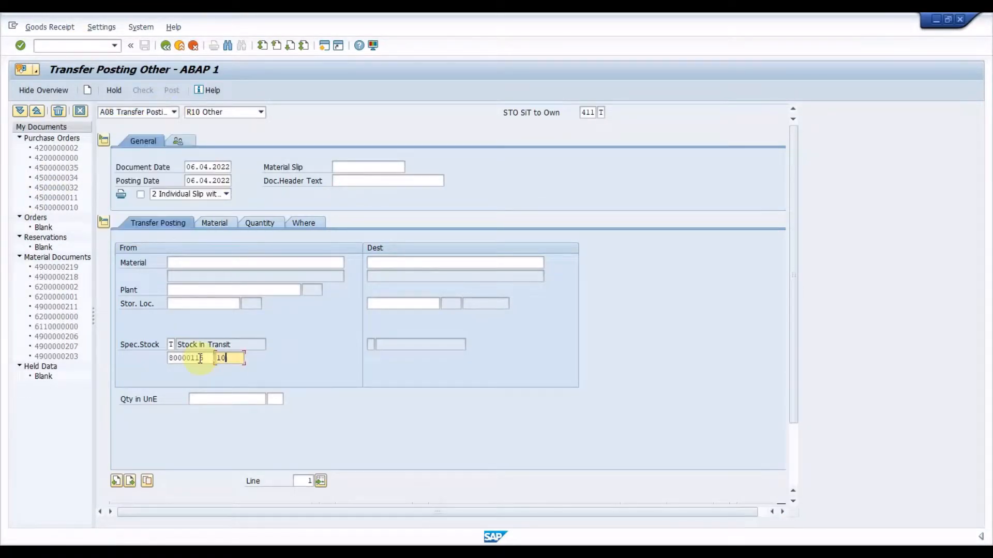
Step: Enter the transfer source as the outbound delivery's item 10, with material in-s12, plant 1100 and storage location 1100
{"action": "left_click", "coordinate": [224, 262]}
{"action": "key", "text": "Down"}
{"action": "key", "text": "Return"}
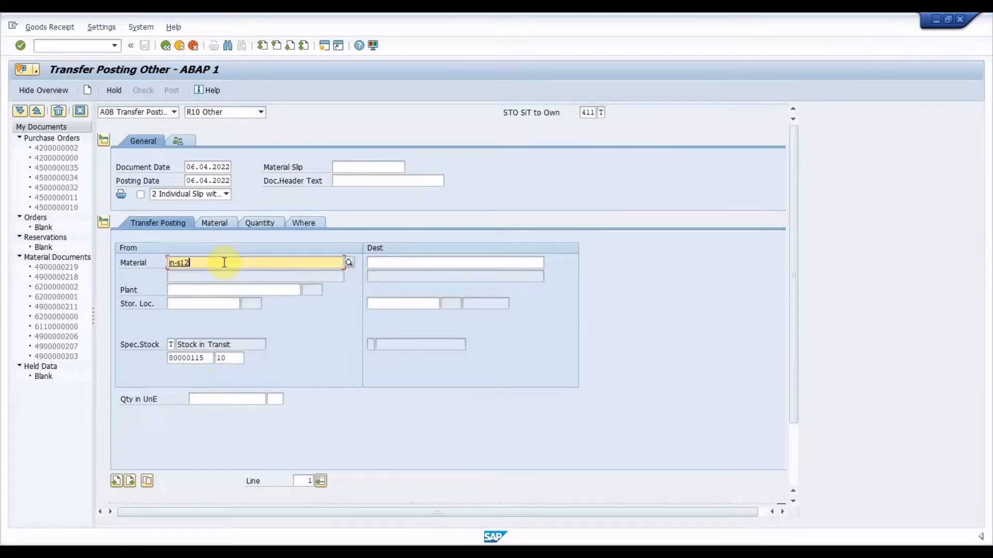
{"action": "key", "text": "Tab"}
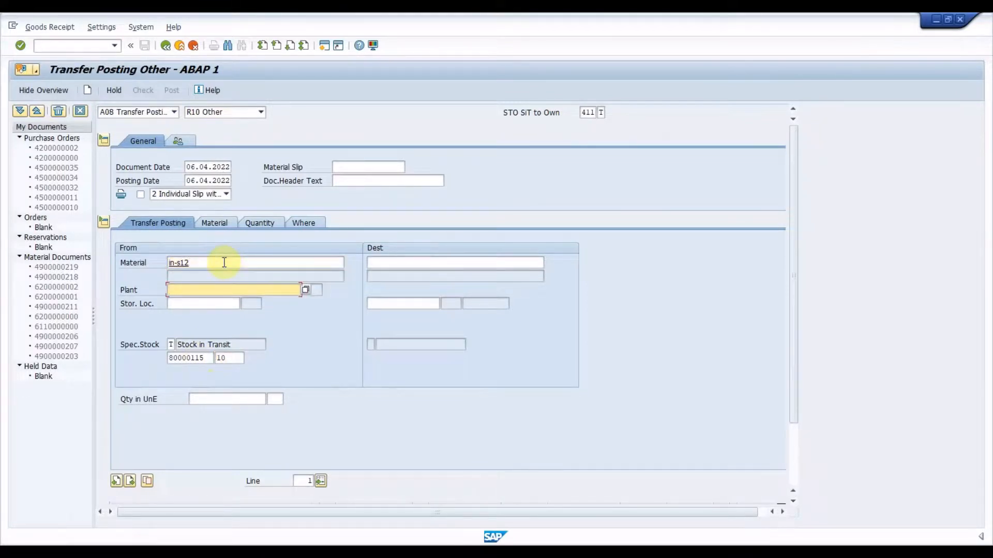
{"action": "key", "text": "Down"}
{"action": "key", "text": "Return"}
{"action": "key", "text": "Tab"}
{"action": "key", "text": "Down"}
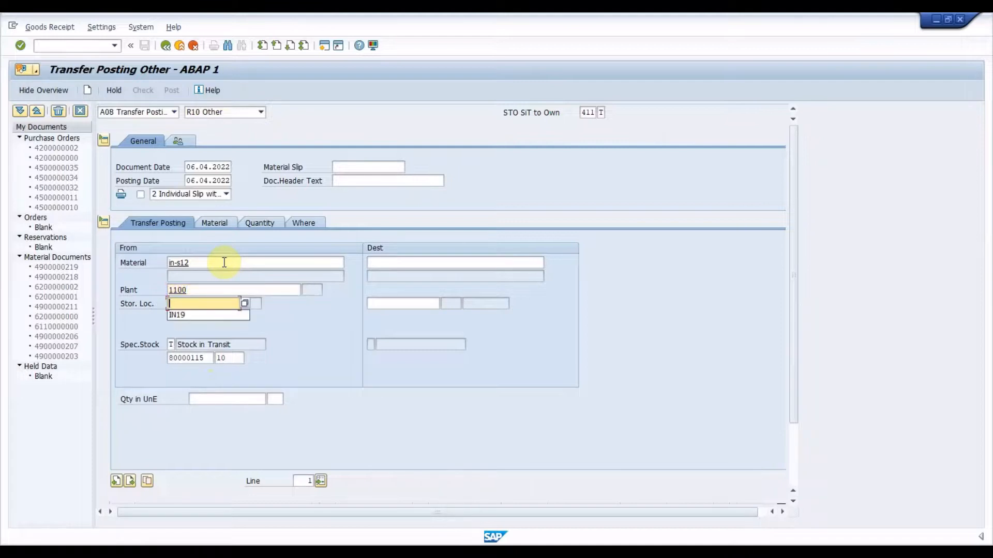
{"action": "type", "text": "1100"}
{"action": "key", "text": "Tab"}
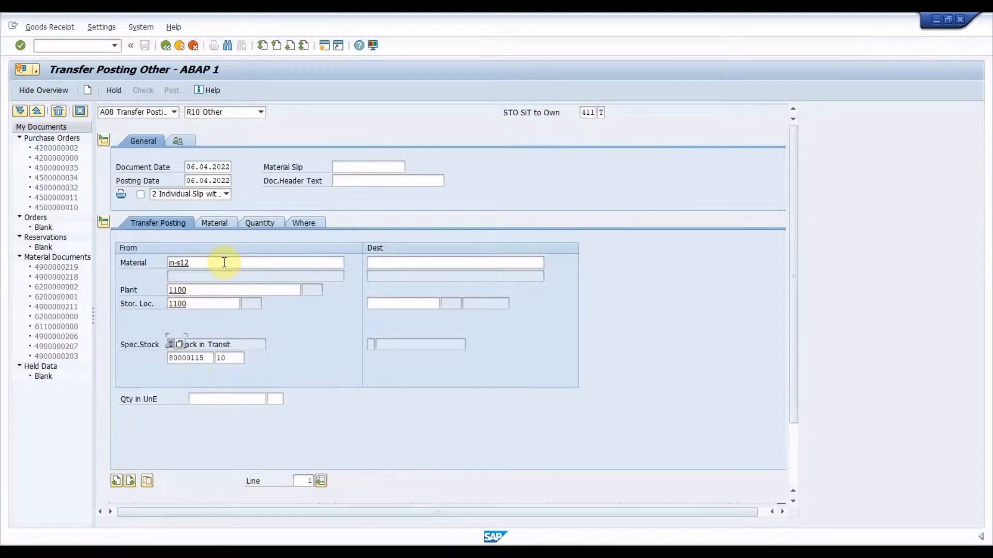
Step: Enter material in-s12 and storage location 1100 as the destination of the transfer posting
{"action": "left_click", "coordinate": [425, 263]}
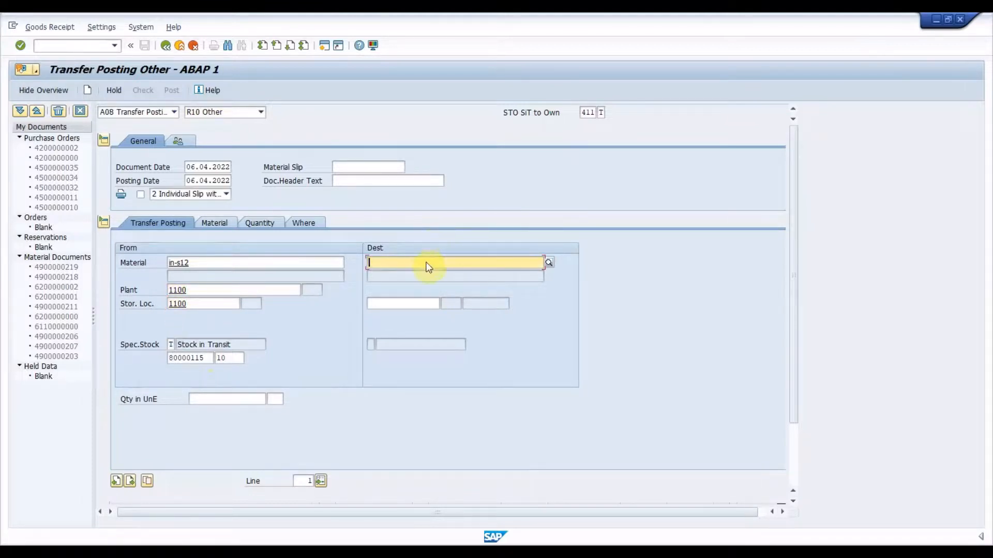
{"action": "key", "text": "Down"}
{"action": "key", "text": "Return"}
{"action": "key", "text": "Tab"}
{"action": "key", "text": "Down"}
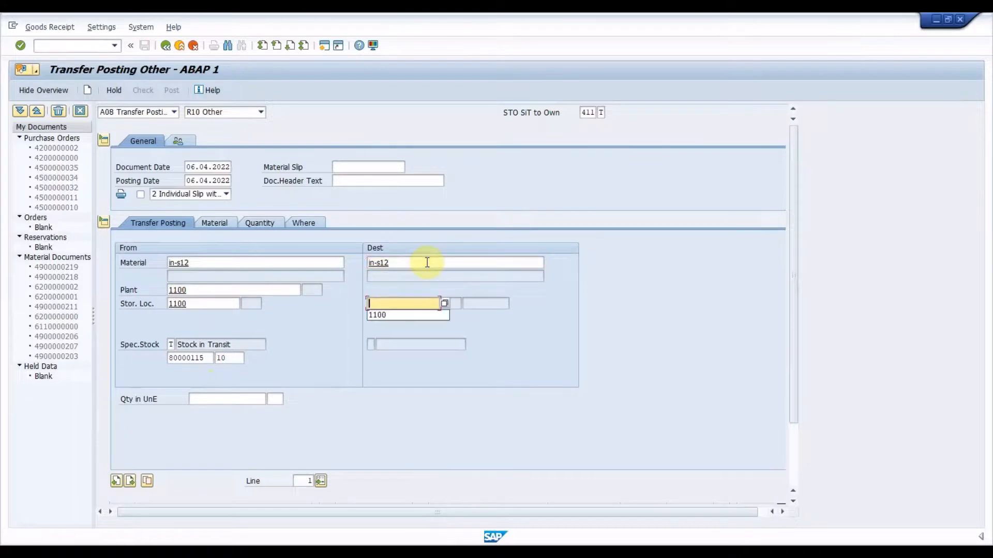
{"action": "key", "text": "Return"}
{"action": "key", "text": "Return"}
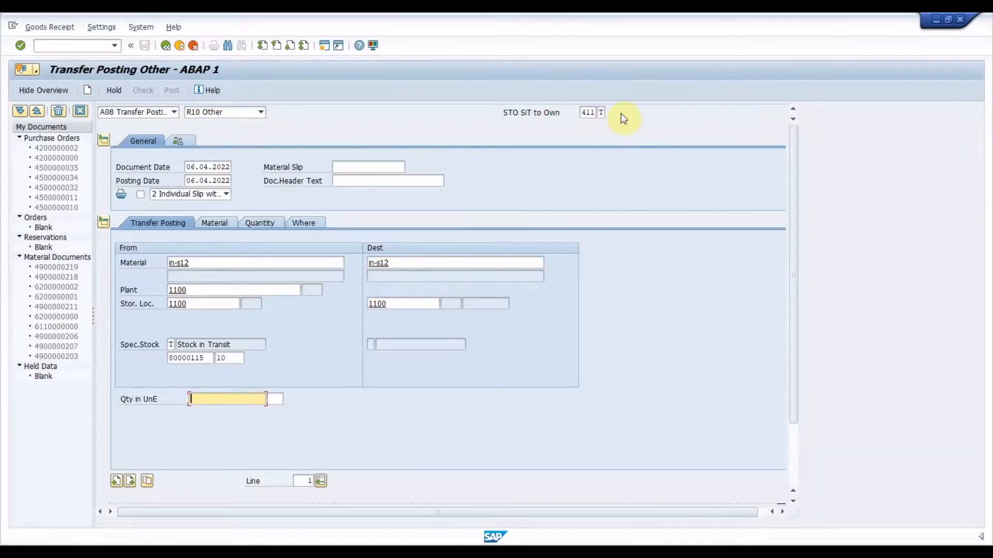
Step: Set the transfer quantity to 5, keep the line marked Item OK, and check and post the document
{"action": "type", "text": "5"}
{"action": "key", "text": "Return"}
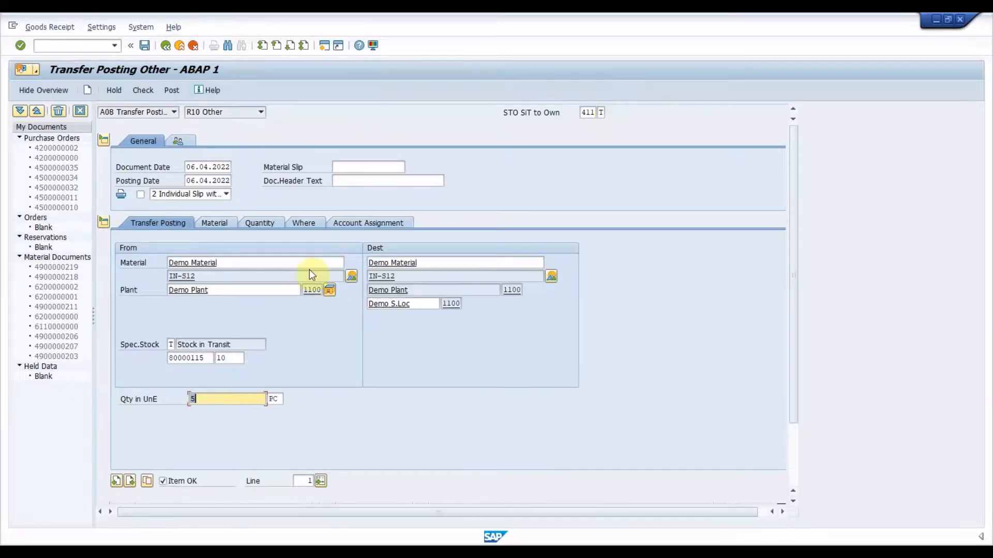
{"action": "left_click", "coordinate": [177, 482]}
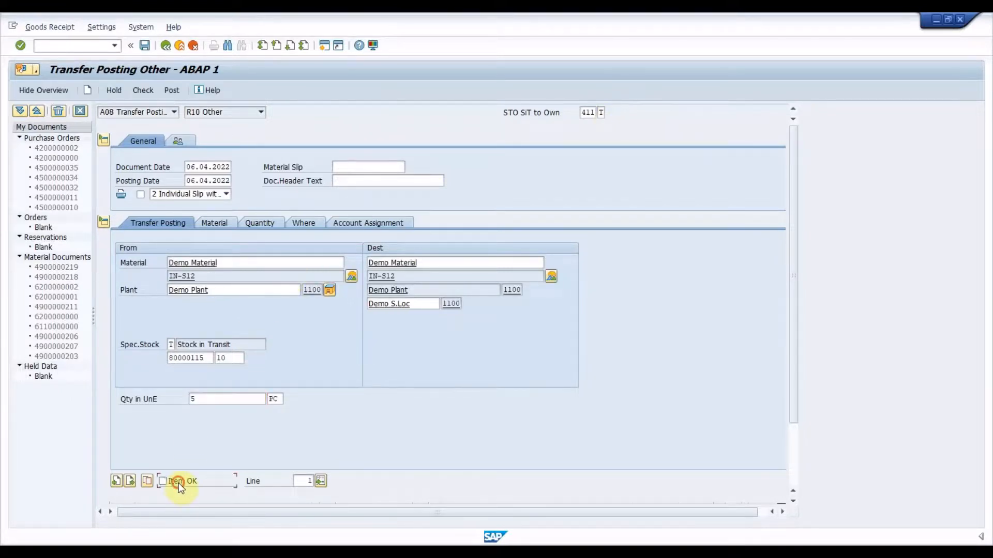
{"action": "left_click", "coordinate": [145, 91]}
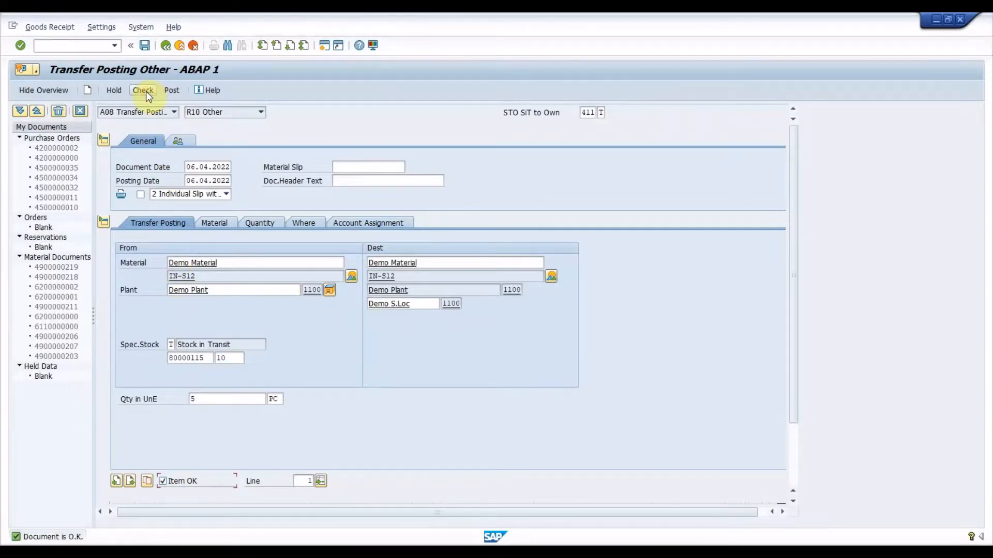
{"action": "left_click", "coordinate": [170, 92]}
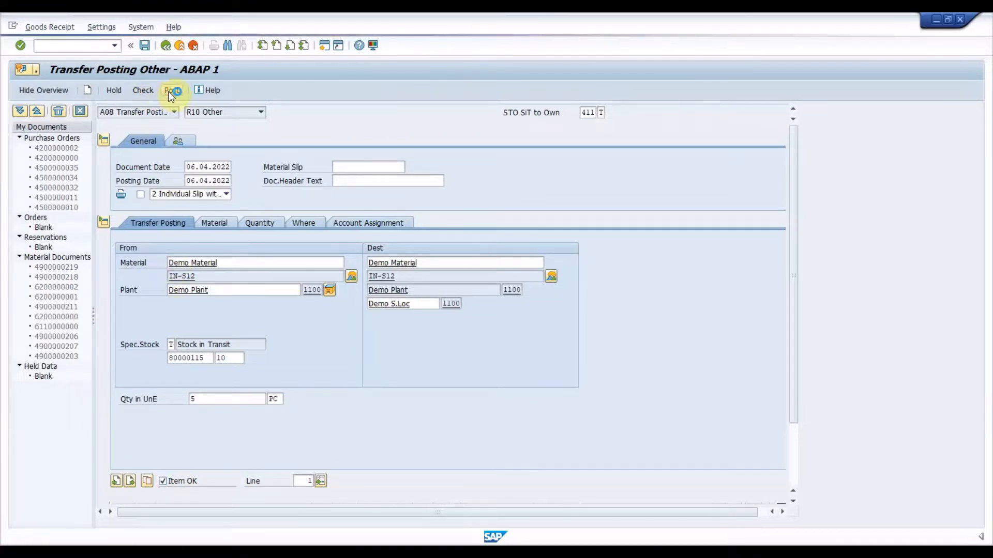